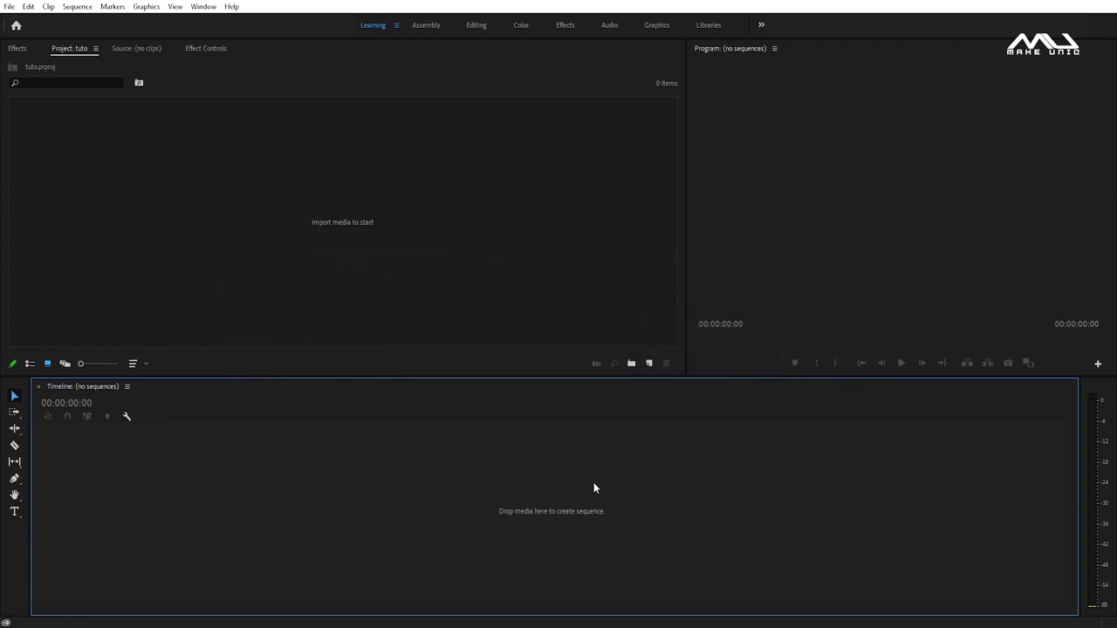
# Start a new sequence with custom editing mode and a timebase of 60 frames per second.
pyautogui.click(647, 365)
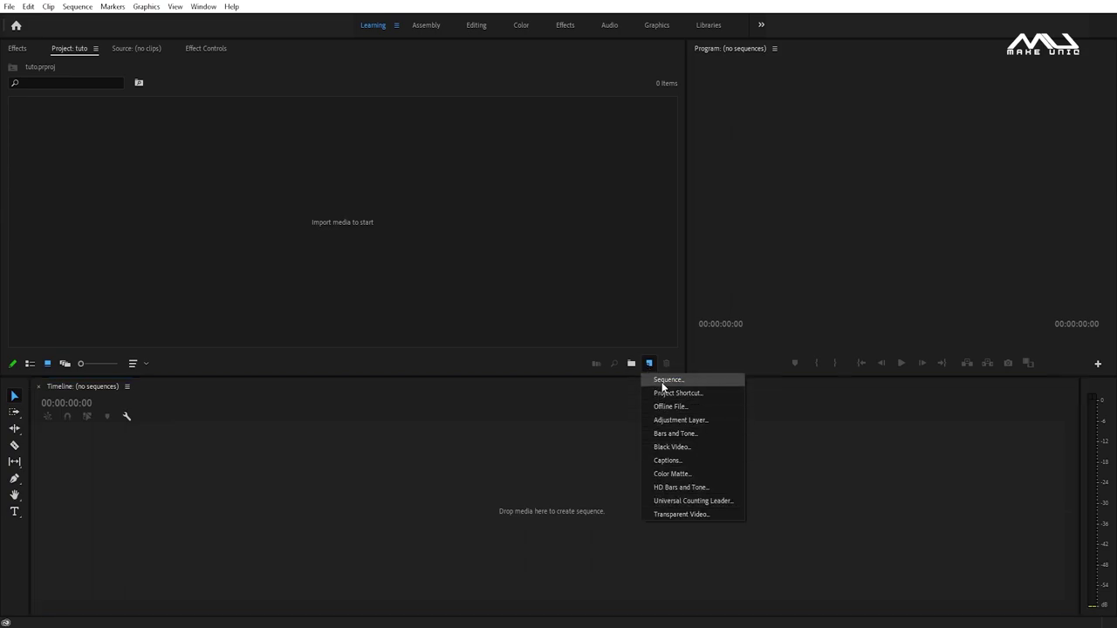
pyautogui.click(662, 383)
pyautogui.click(438, 112)
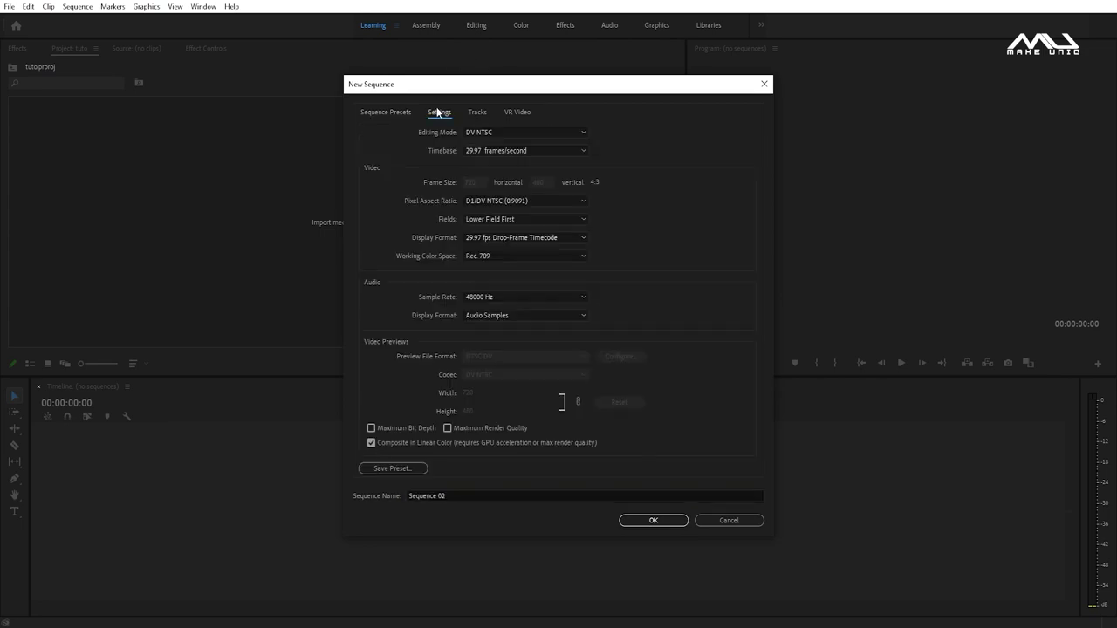
pyautogui.click(504, 133)
pyautogui.scroll(5, 510, 193)
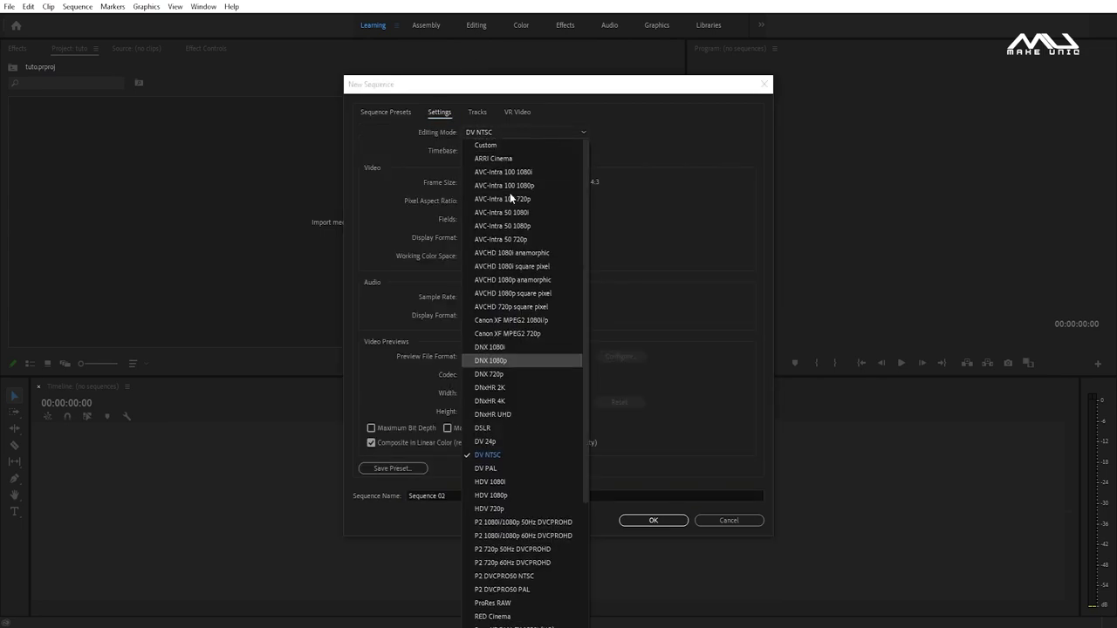
pyautogui.click(469, 146)
pyautogui.click(498, 152)
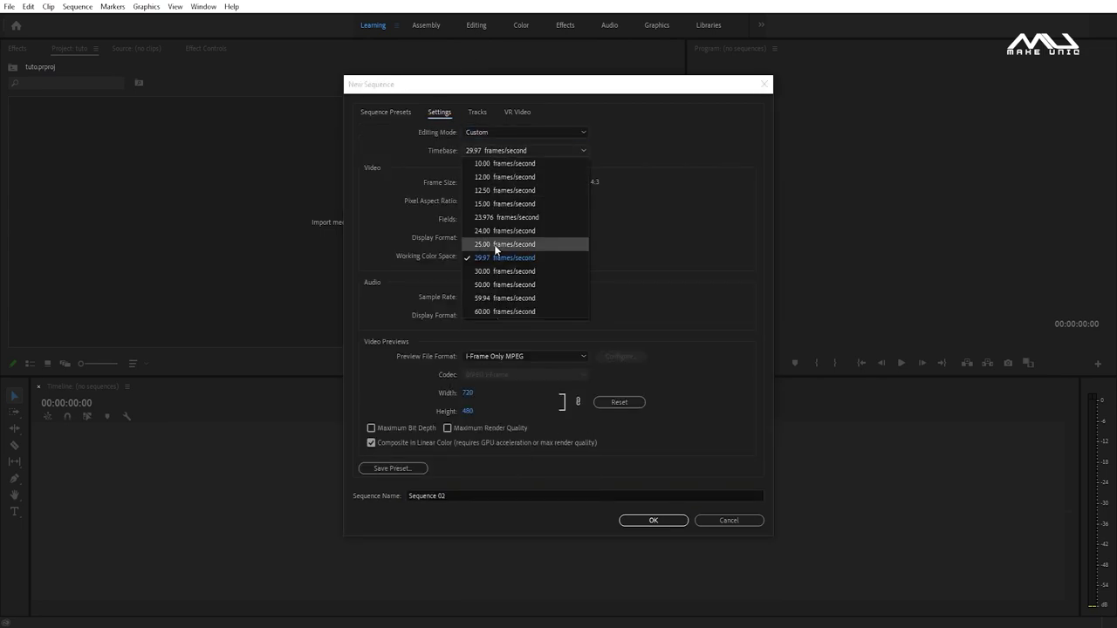
pyautogui.click(494, 308)
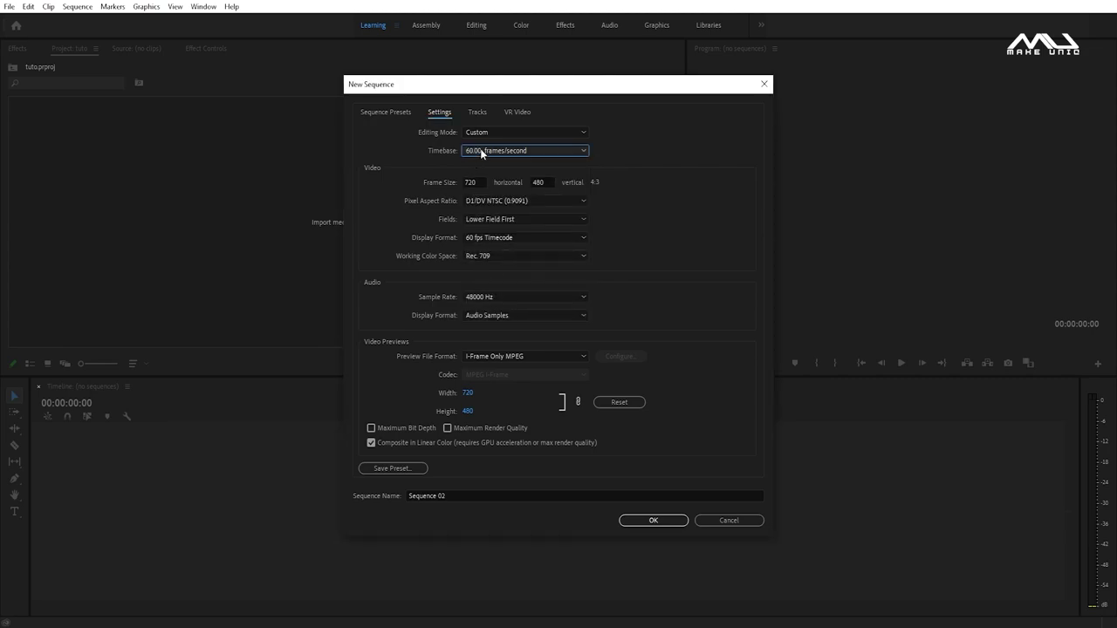
# Set the frame size to 1080 horizontal by 1300 vertical and create the sequence.
pyautogui.click(471, 181)
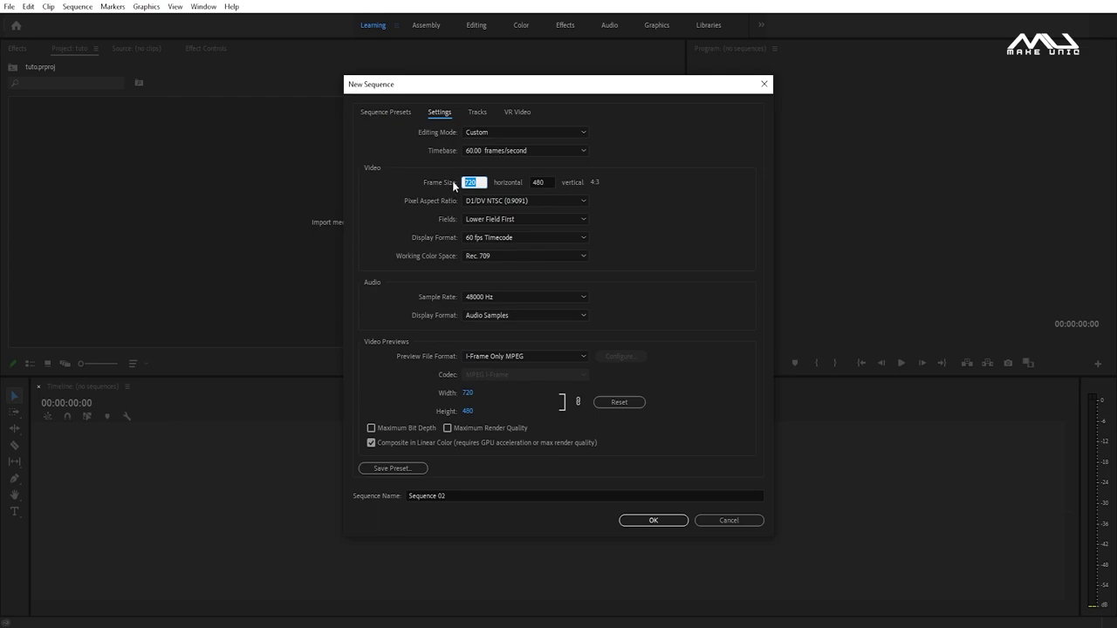
pyautogui.write('1080')
pyautogui.press('Tab')
pyautogui.write('1920')
pyautogui.click(710, 415)
pyautogui.click(663, 521)
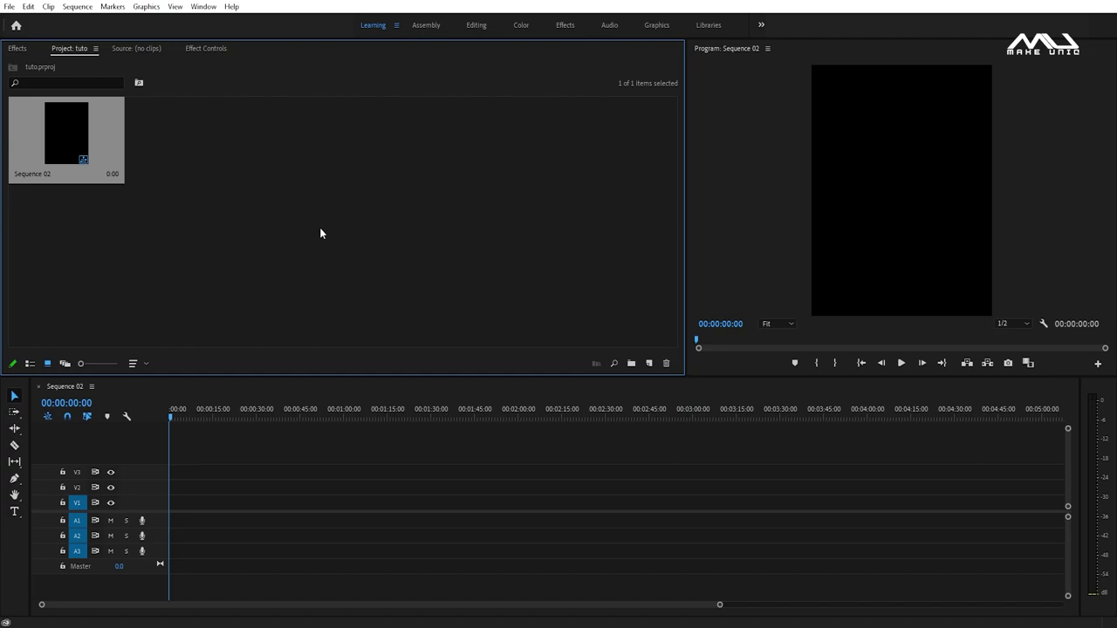
# Place the imported video at the start of V1, keeping the existing sequence settings, and delete its unlinked audio.
pyautogui.moveTo(180, 170); pyautogui.dragTo(176, 516)
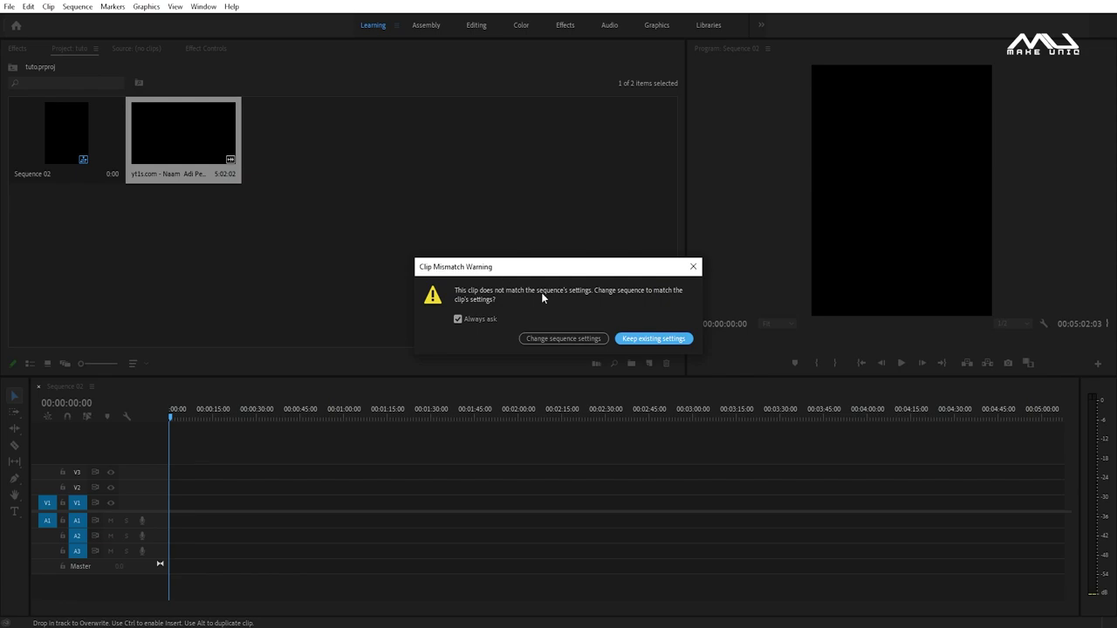
pyautogui.click(654, 340)
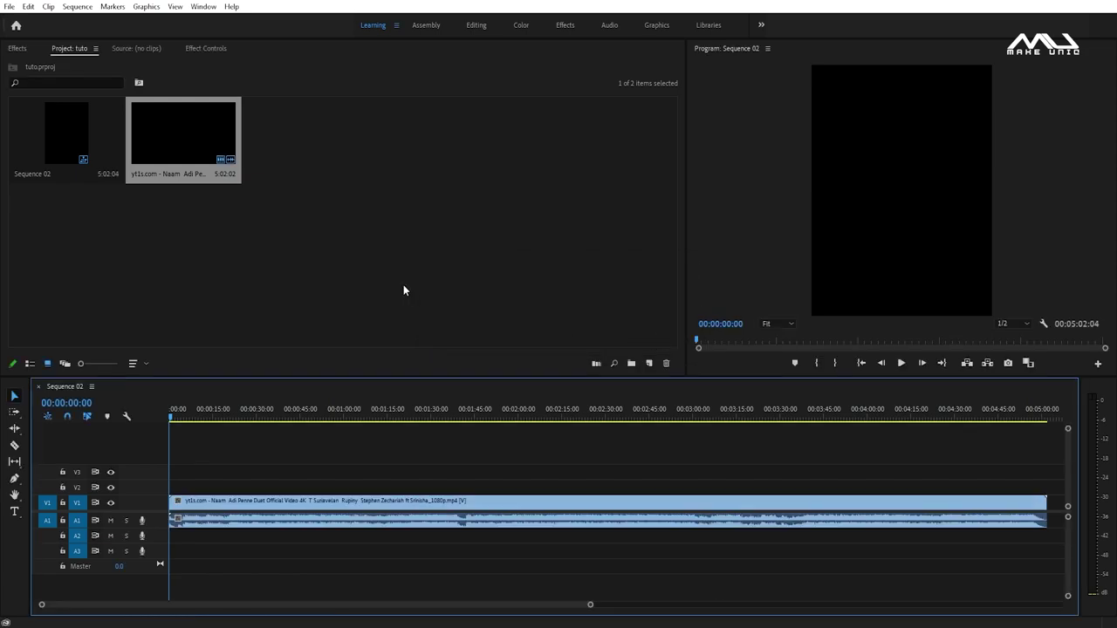
pyautogui.press('-')
pyautogui.rightClick(371, 520)
pyautogui.click(399, 323)
pyautogui.click(206, 524)
pyautogui.press('Delete')
# Cut off the video's opening section at about 47 seconds and move the remaining clip to the sequence start.
pyautogui.moveTo(173, 422); pyautogui.dragTo(252, 424)
pyautogui.hotkey('ctrl', 'k')
pyautogui.click(219, 502)
pyautogui.press('Delete')
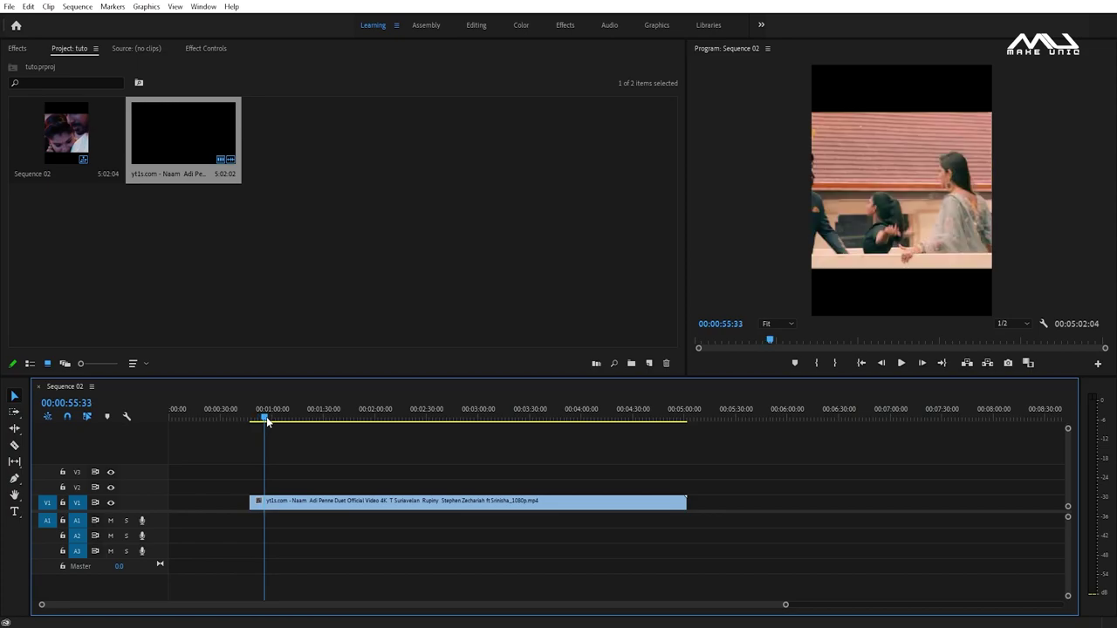
pyautogui.moveTo(281, 503); pyautogui.dragTo(201, 503)
# Split the clip on V1 at about 2 seconds, at the end of the first shot.
pyautogui.press('=')
pyautogui.press('=')
pyautogui.press('=')
pyautogui.moveTo(174, 415); pyautogui.dragTo(279, 414)
pyautogui.press('Down')
pyautogui.press('Up')
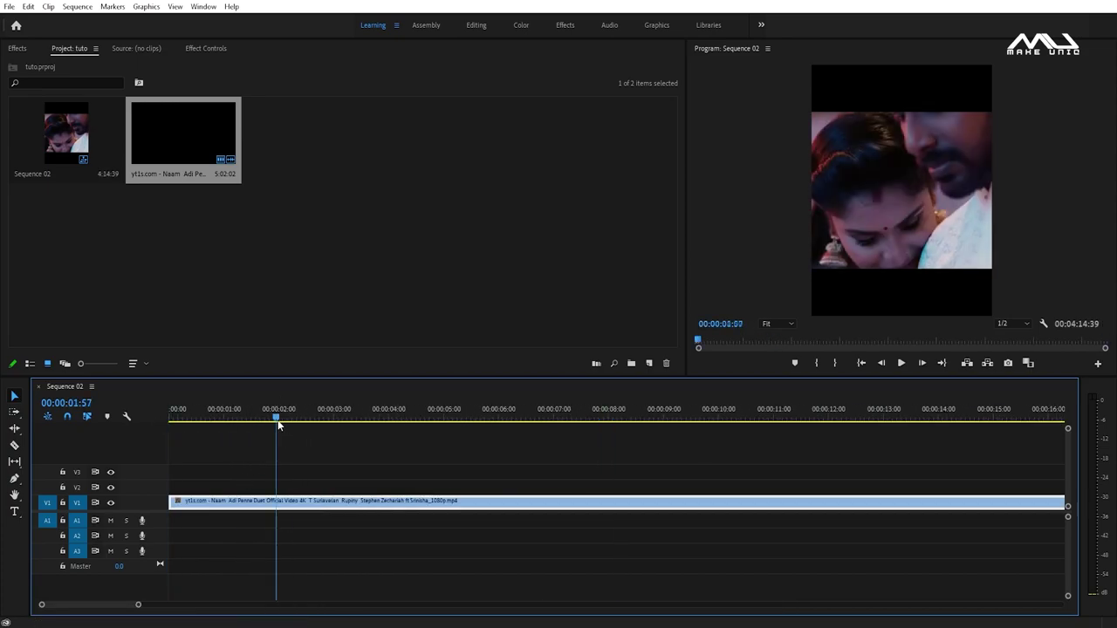
pyautogui.click(277, 420)
pyautogui.hotkey('ctrl', 'k')
# Split the long clip at about 3:22 and remove the section before it, closing the gap after the first shot.
pyautogui.moveTo(279, 416); pyautogui.dragTo(448, 416)
pyautogui.press('-')
pyautogui.click(877, 418)
pyautogui.press('-')
pyautogui.press('-')
pyautogui.press('-')
pyautogui.click(668, 418)
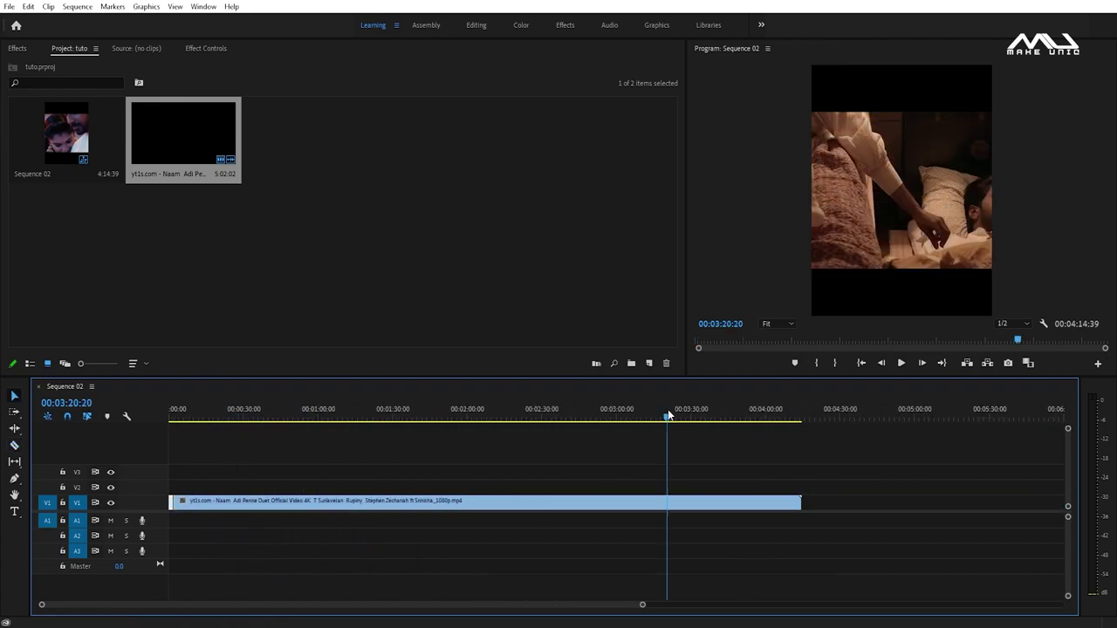
pyautogui.moveTo(671, 419)
pyautogui.mouseDown()
pyautogui.moveTo(686, 417)
pyautogui.moveTo(673, 419)
pyautogui.mouseUp()
pyautogui.press('c')
pyautogui.click(673, 502)
pyautogui.press('v')
pyautogui.press('Delete')
pyautogui.click(611, 502)
pyautogui.press('Delete')
pyautogui.press('Home')
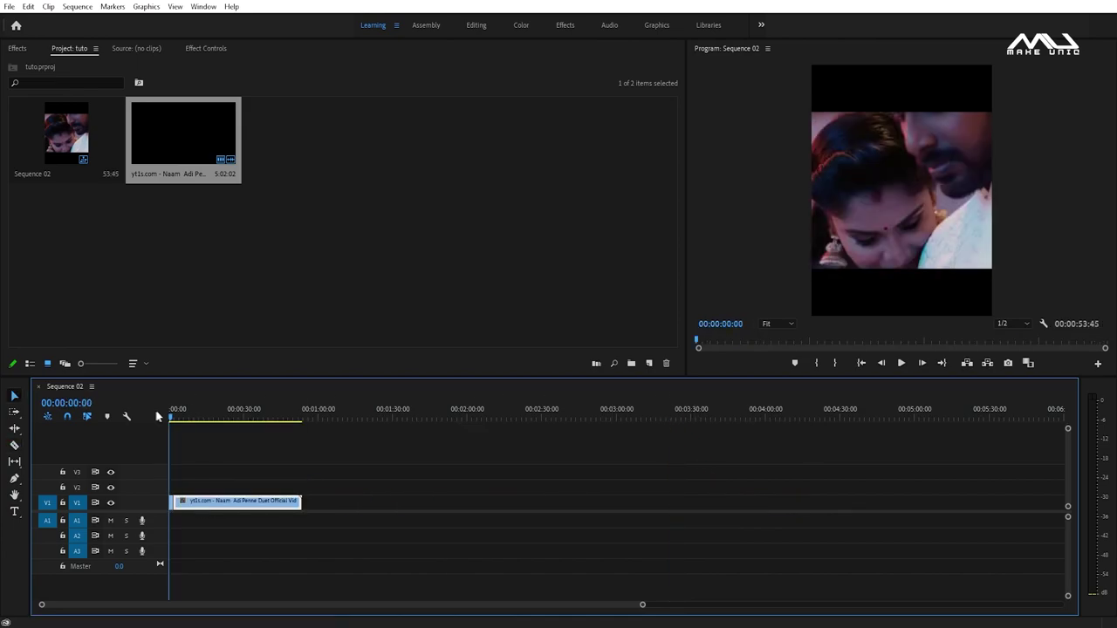
# Split the second clip at about 4 seconds on the timeline and delete everything after the cut.
pyautogui.press('=')
pyautogui.press('=')
pyautogui.press('=')
pyautogui.press('=')
pyautogui.click(486, 416)
pyautogui.press('c')
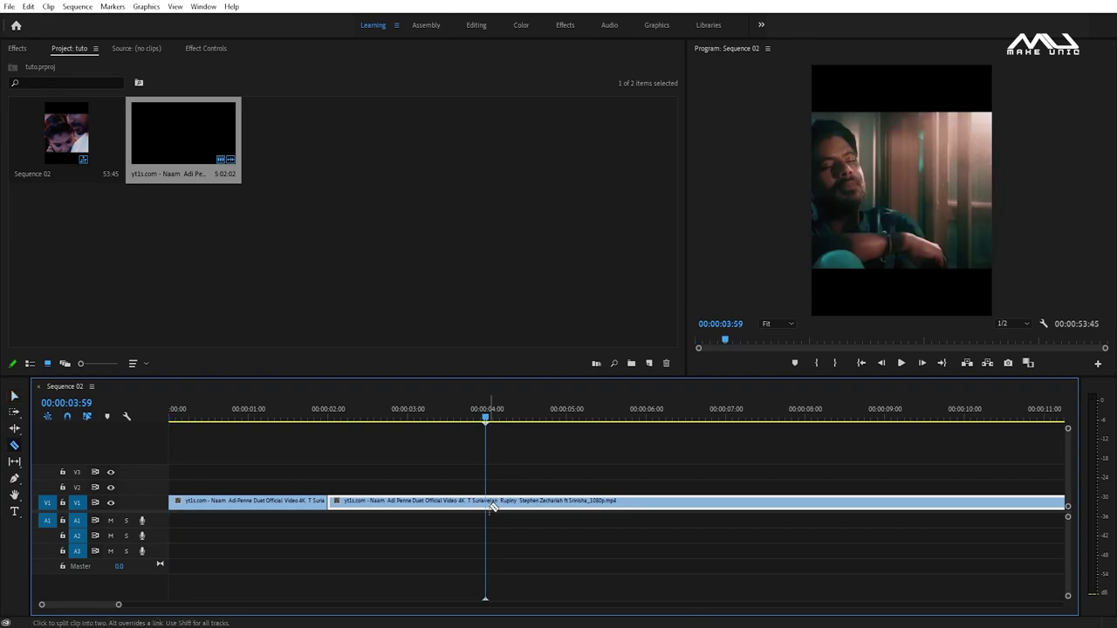
pyautogui.click(486, 501)
pyautogui.press('v')
pyautogui.click(542, 502)
pyautogui.press('Delete')
pyautogui.press('Home')
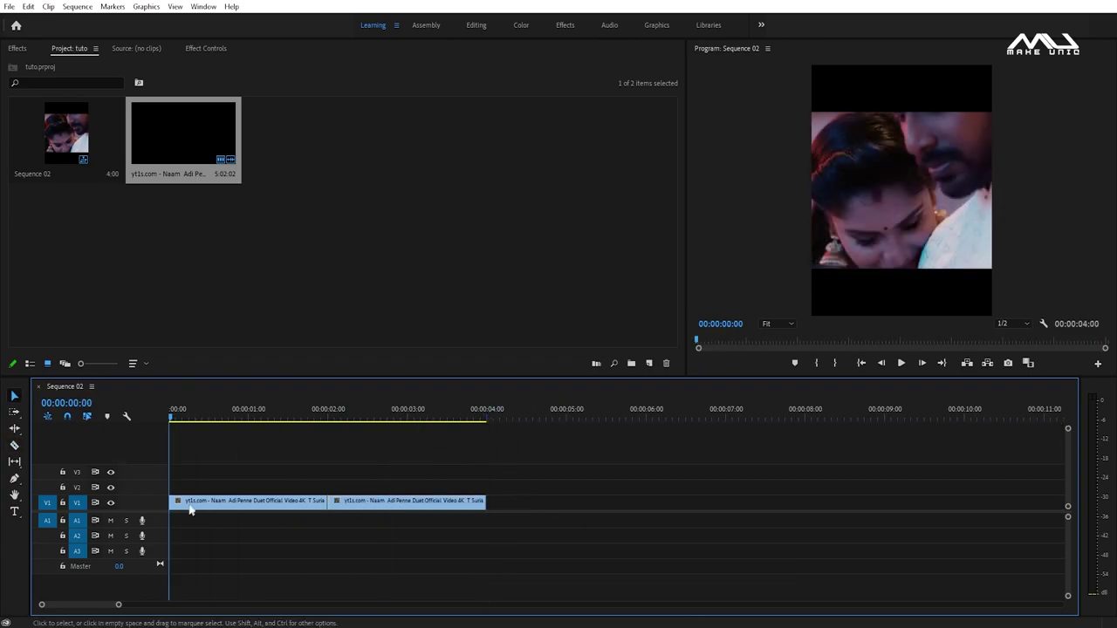
# Scale the first clip to 162 and enlarge the second clip so that both fill the vertical frame.
pyautogui.click(206, 48)
pyautogui.moveTo(262, 123); pyautogui.dragTo(316, 124)
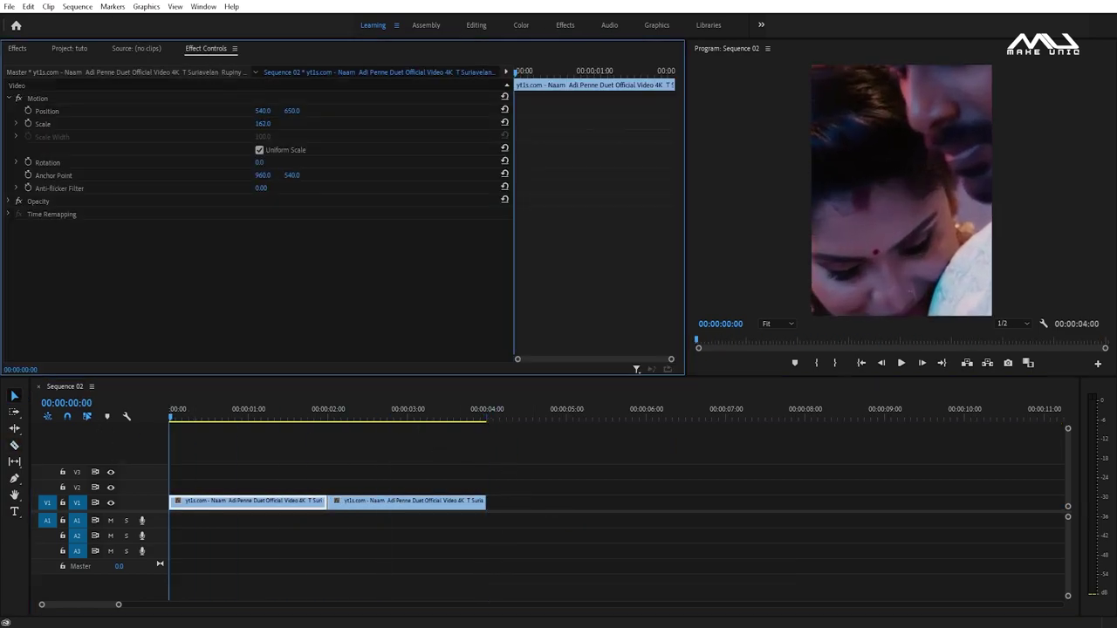
pyautogui.moveTo(177, 419); pyautogui.dragTo(350, 417)
pyautogui.click(406, 501)
pyautogui.moveTo(262, 123); pyautogui.dragTo(299, 125)
pyautogui.click(354, 427)
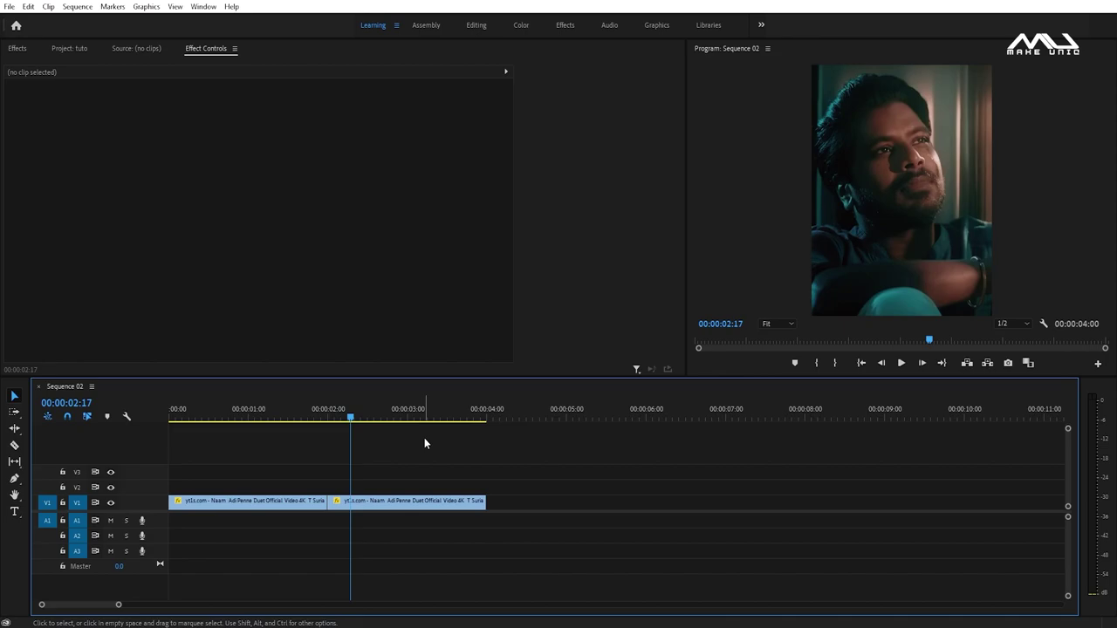
# Create a 1080 by 1300 adjustment layer at 60 fps and place it on V2, trimmed to cover only the first clip.
pyautogui.moveTo(309, 417); pyautogui.dragTo(161, 421)
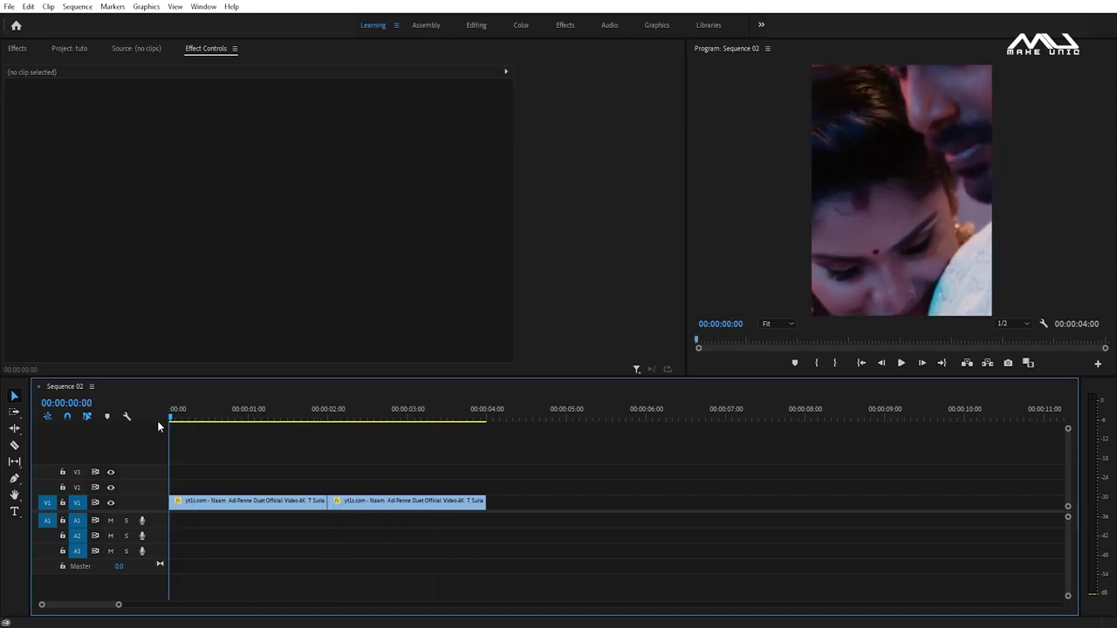
pyautogui.click(77, 50)
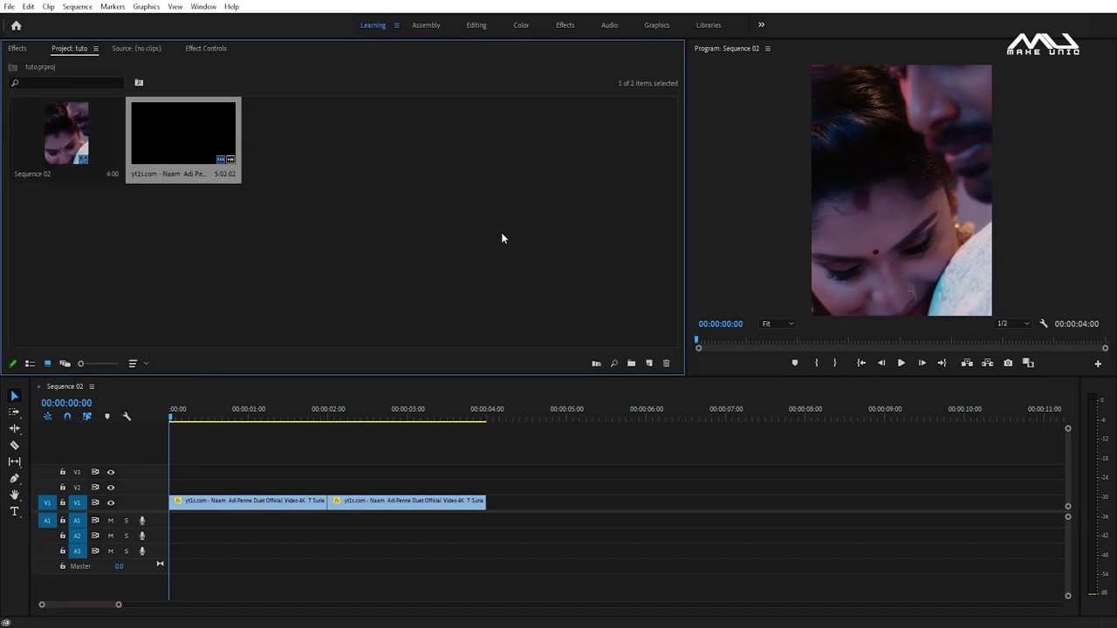
pyautogui.click(649, 363)
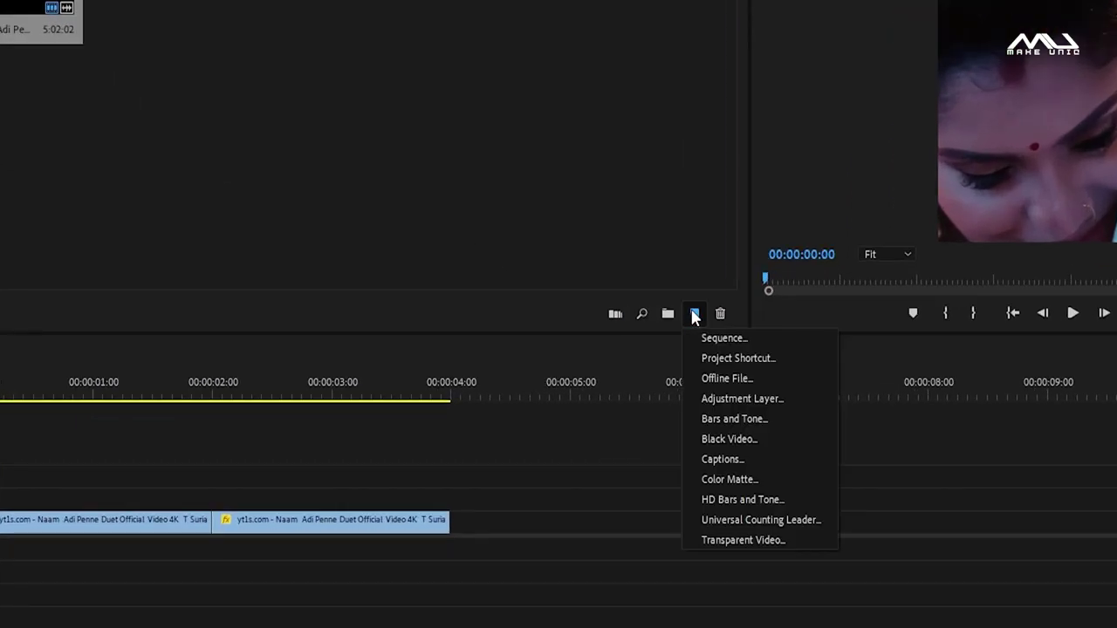
pyautogui.click(714, 399)
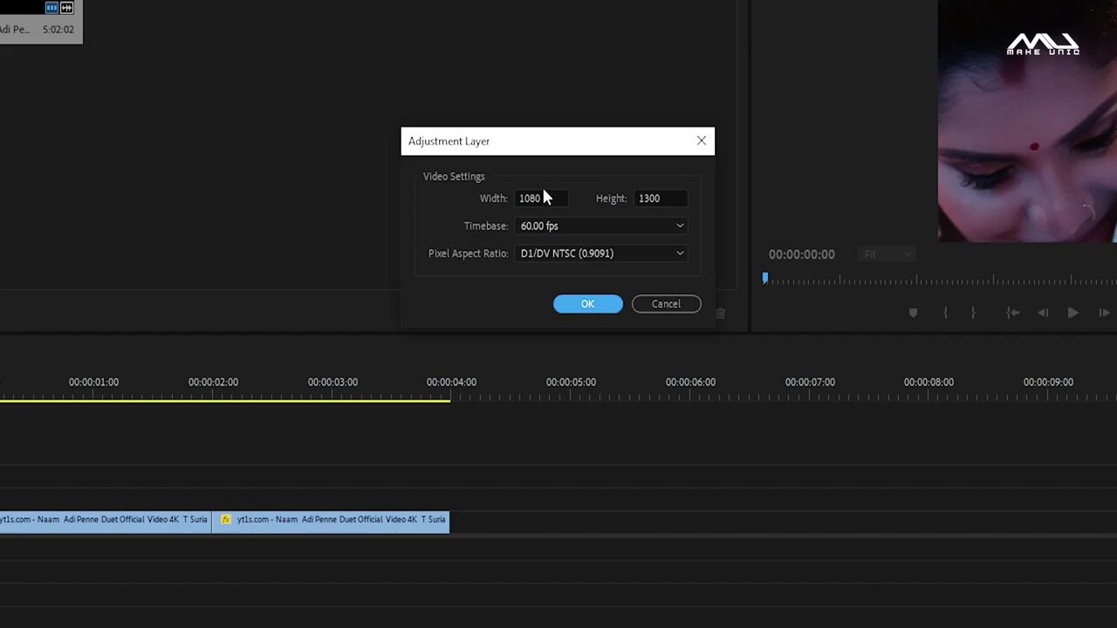
pyautogui.click(598, 308)
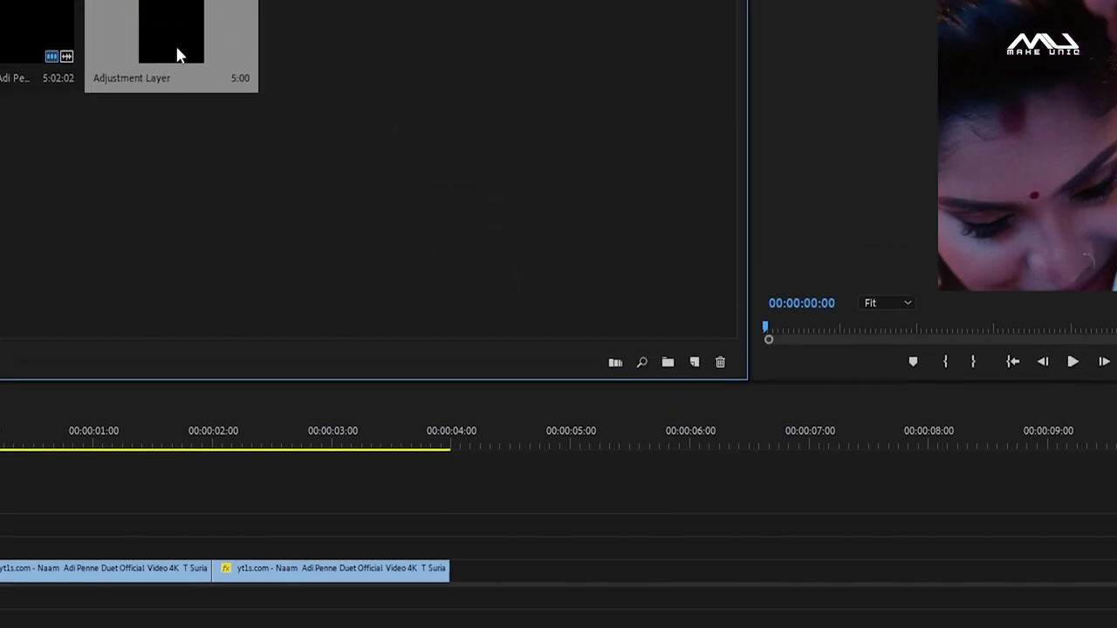
pyautogui.moveTo(173, 96); pyautogui.dragTo(26, 615)
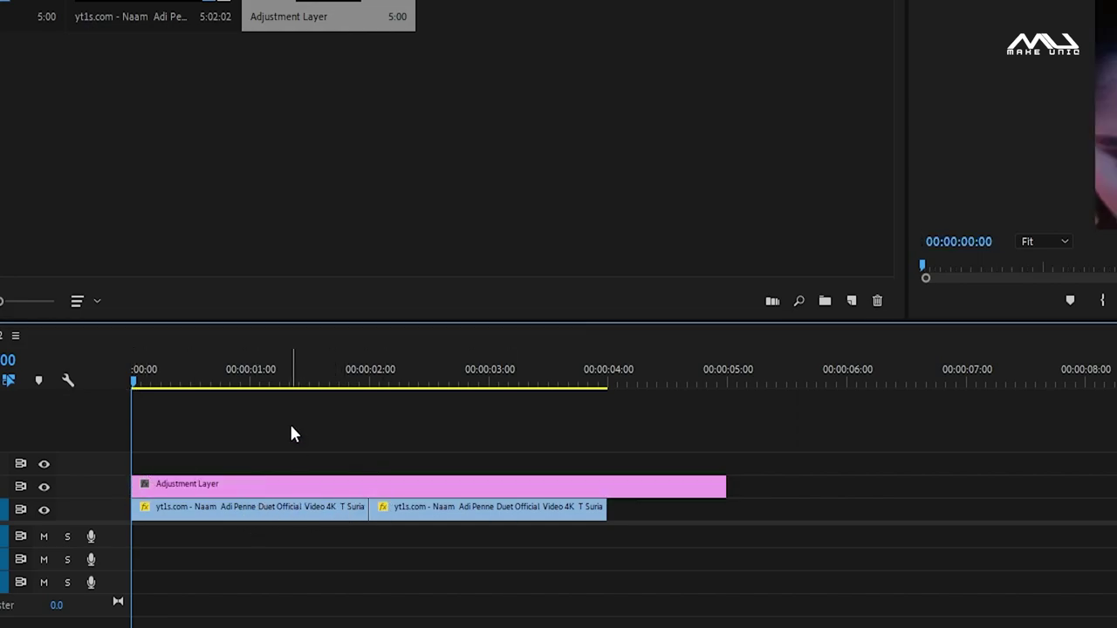
pyautogui.moveTo(722, 486); pyautogui.dragTo(367, 487)
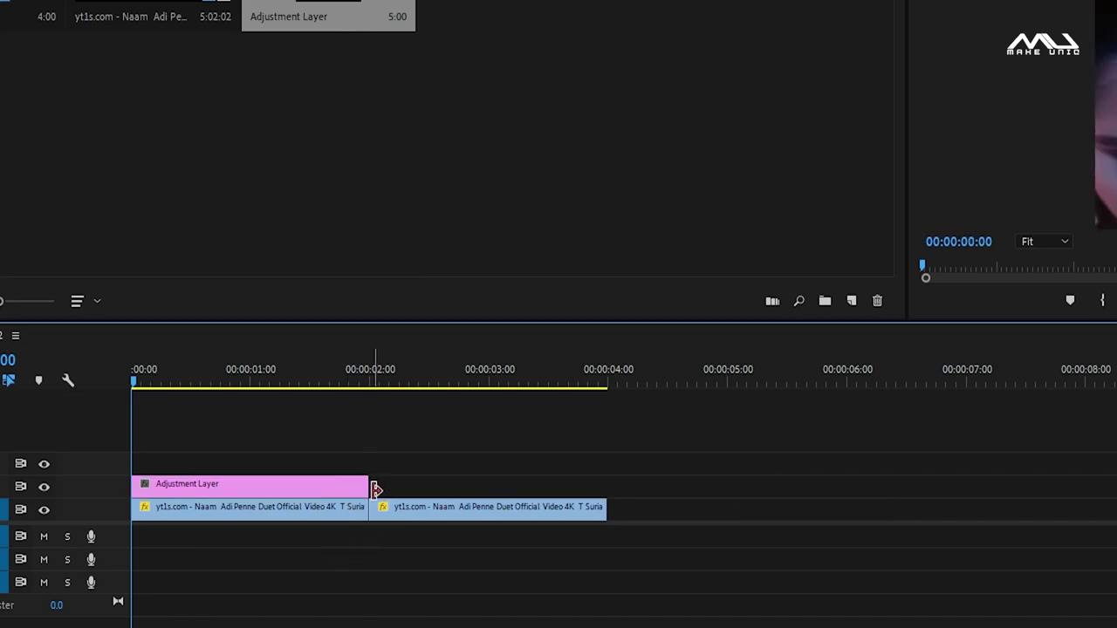
# Search the effects for "bcc lens blur".
pyautogui.click(24, 46)
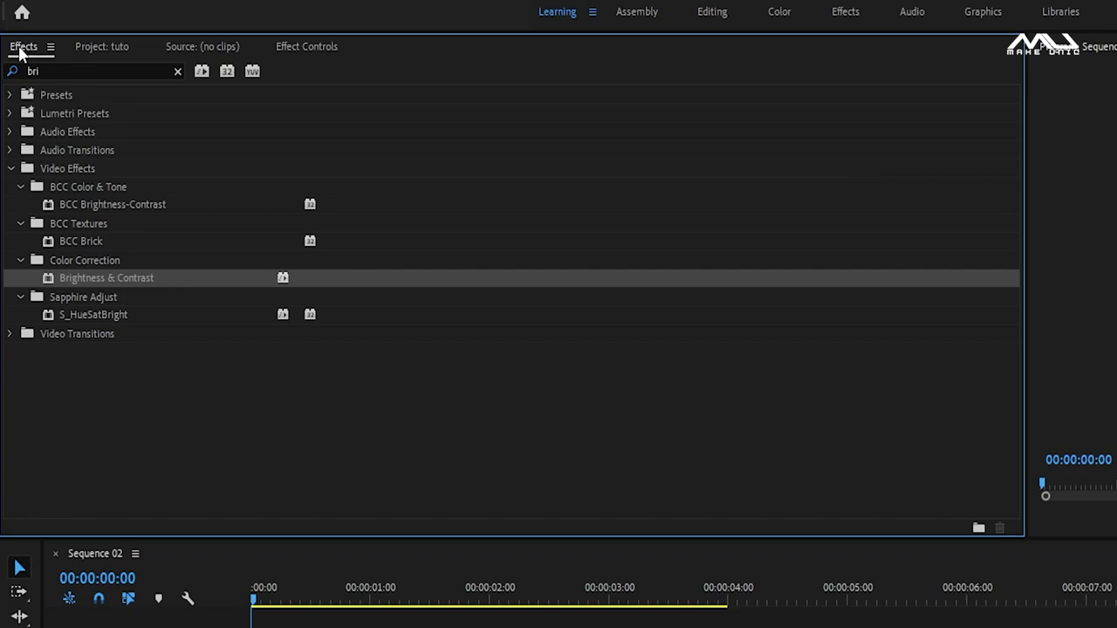
pyautogui.click(303, 11)
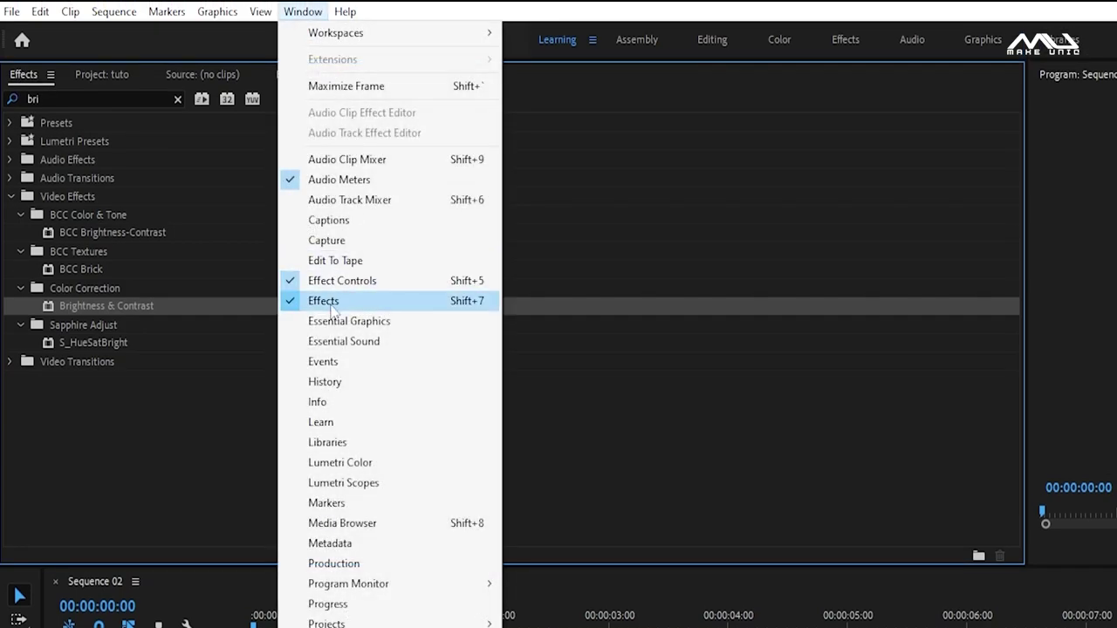
pyautogui.click(133, 377)
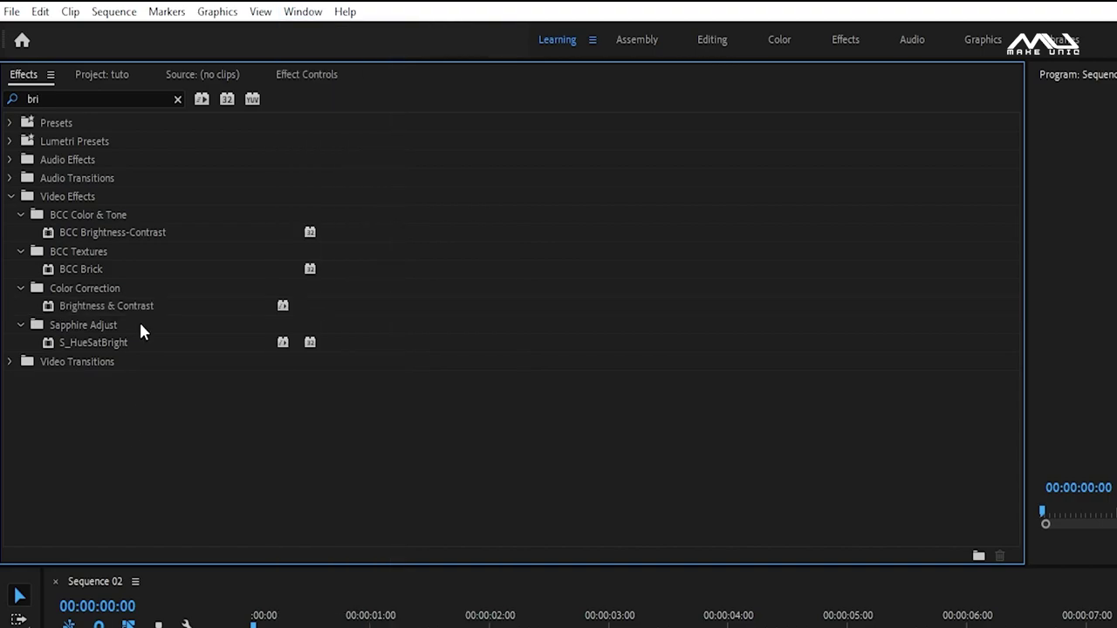
pyautogui.click(176, 102)
pyautogui.click(133, 100)
pyautogui.write('bc le')
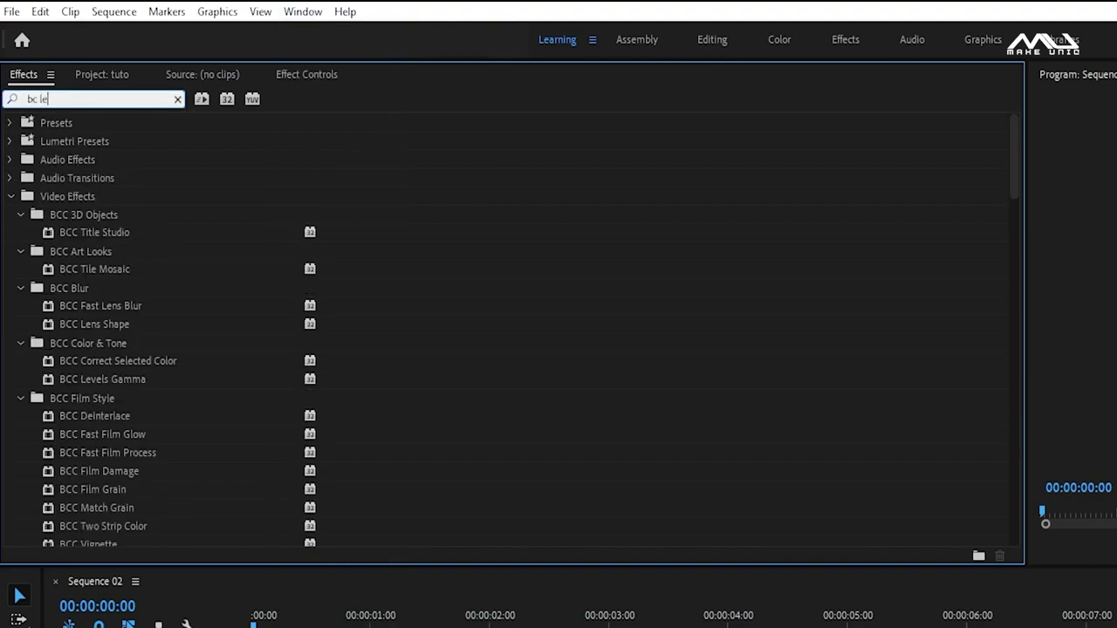
pyautogui.write('n')
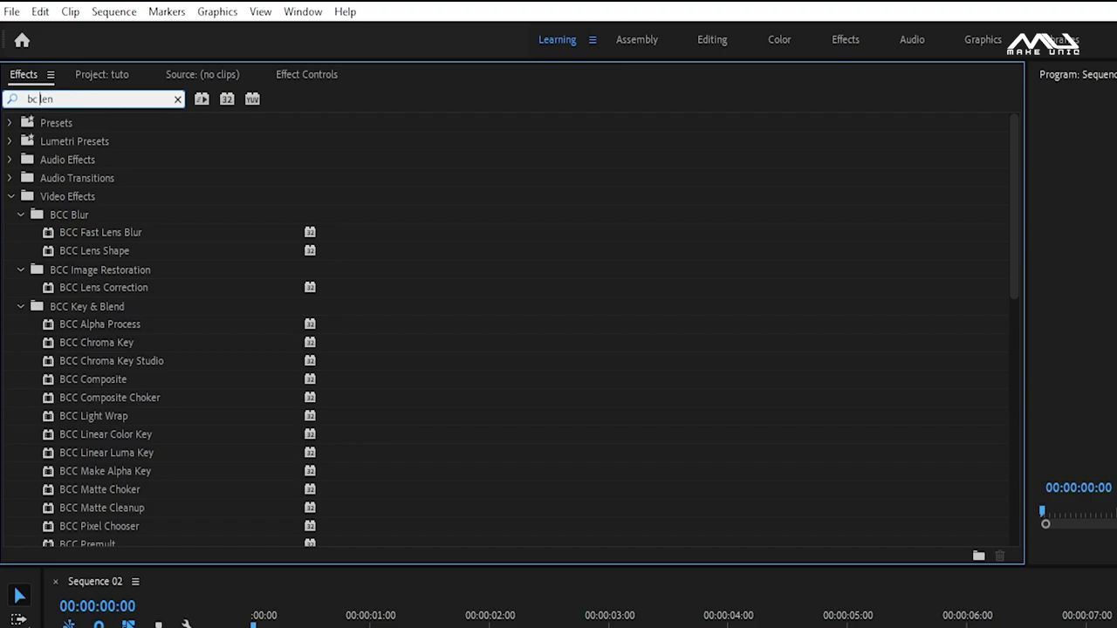
pyautogui.press('Left')
pyautogui.write('c')
pyautogui.press('End')
pyautogui.write('s n')
pyautogui.press('BackSpace')
pyautogui.write('blur')
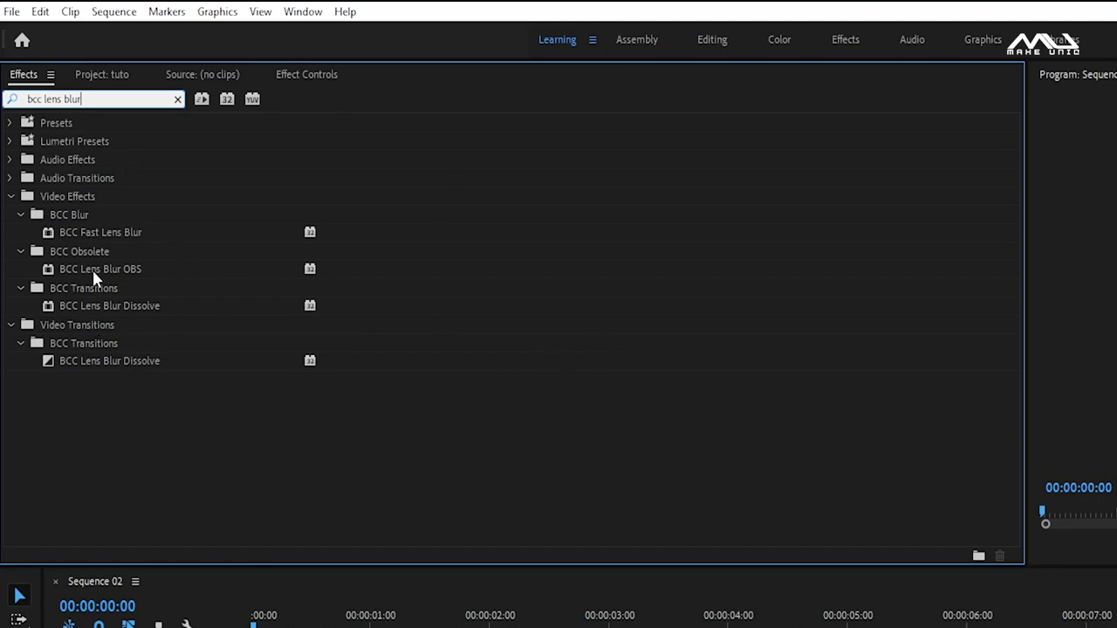
# Apply the BCC Lens Blur OBS effect to the adjustment layer on V2 and show its effect controls.
pyautogui.moveTo(93, 269); pyautogui.dragTo(304, 627)
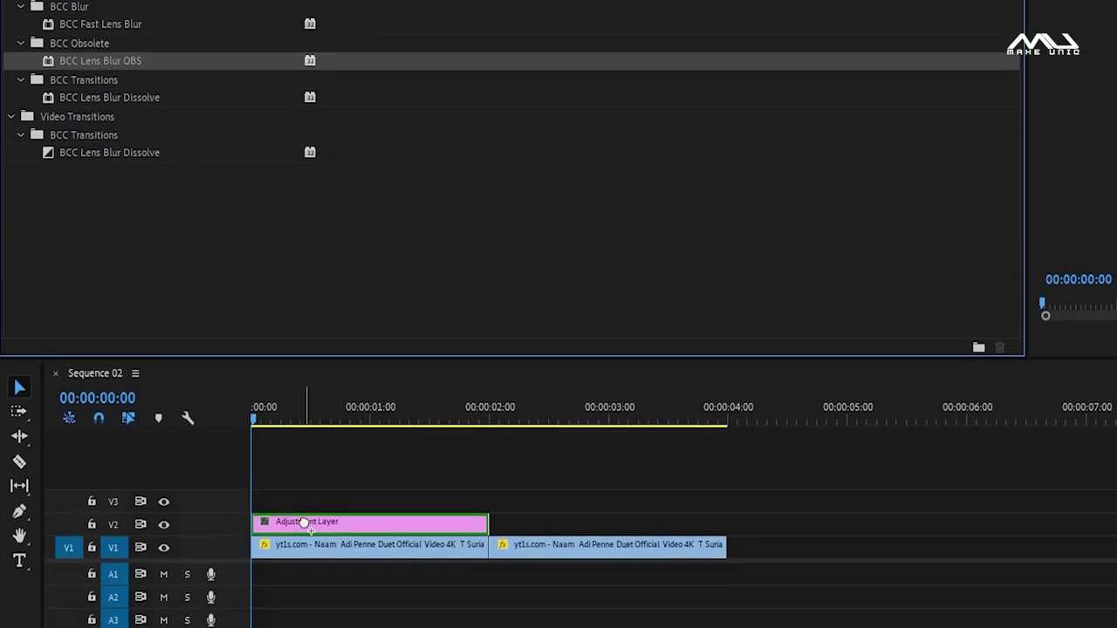
pyautogui.moveTo(303, 522); pyautogui.dragTo(304, 522)
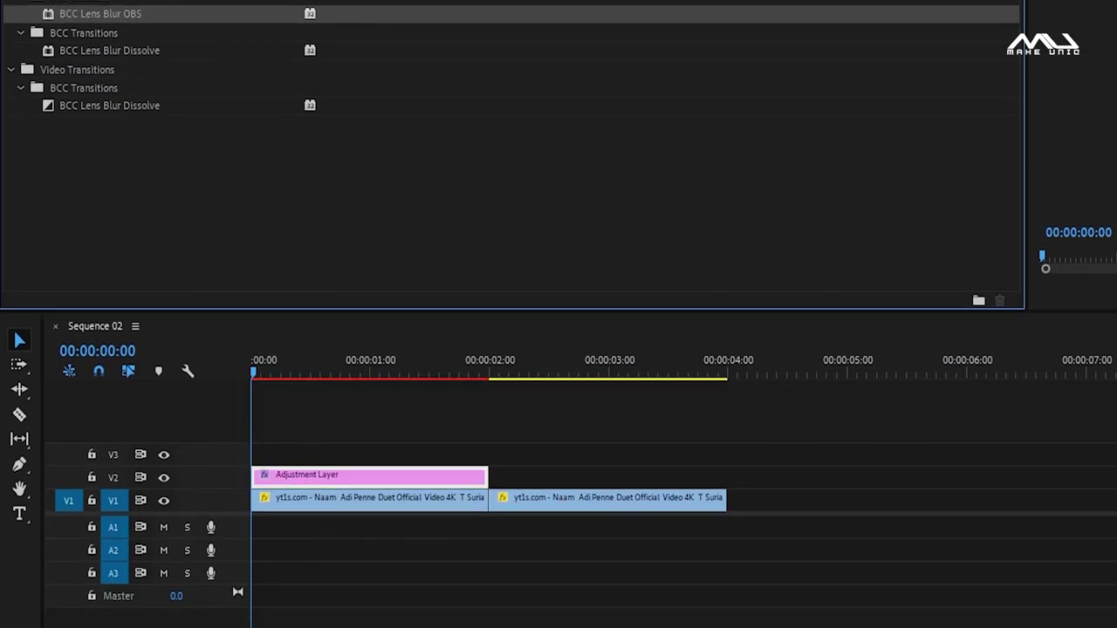
pyautogui.click(299, 71)
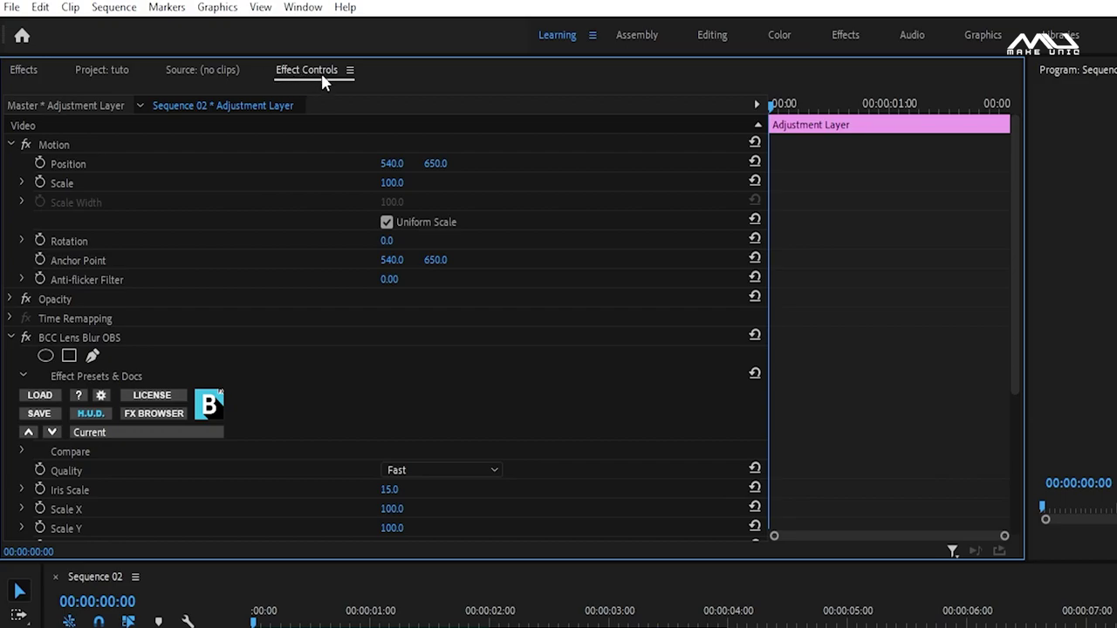
pyautogui.click(303, 7)
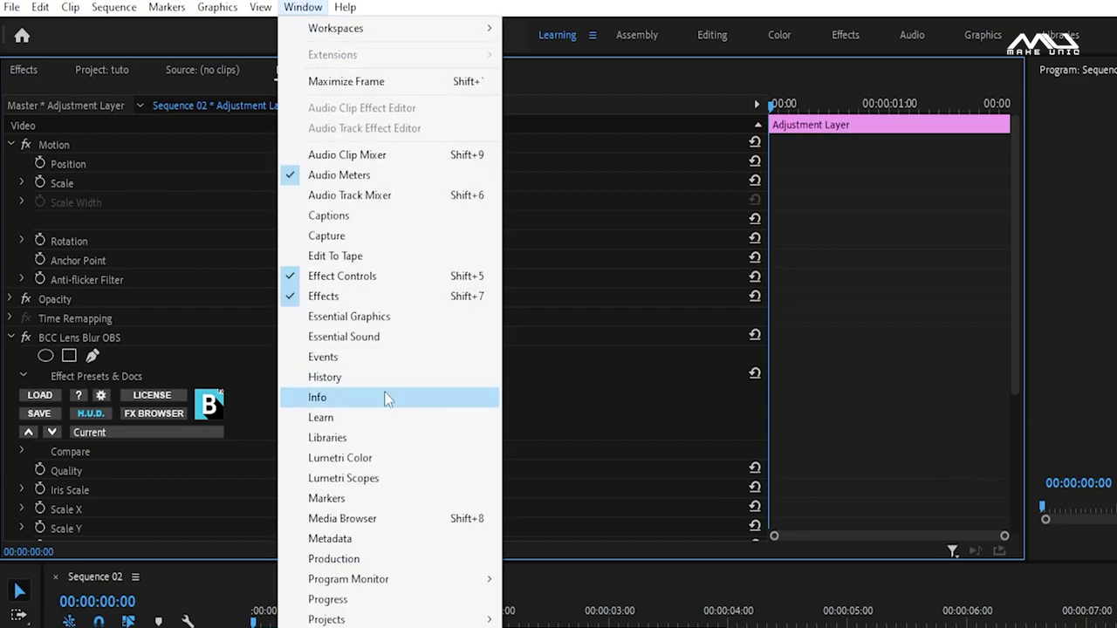
pyautogui.click(609, 272)
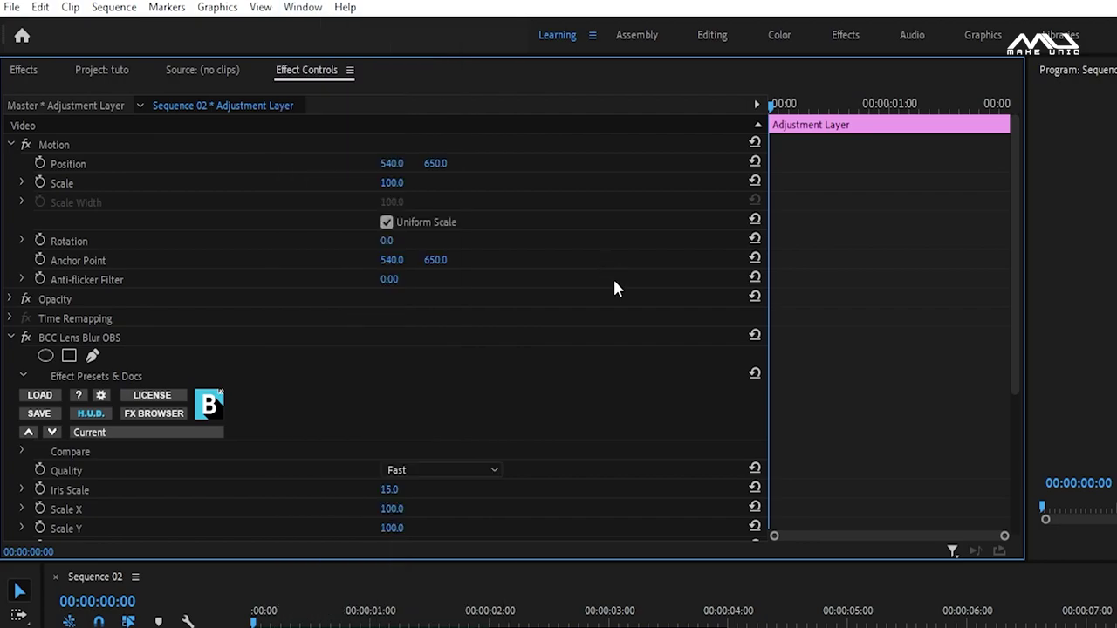
# Set the Gamma of the BCC Lens Blur OBS effect to 1000.
pyautogui.scroll(-3, 614, 288)
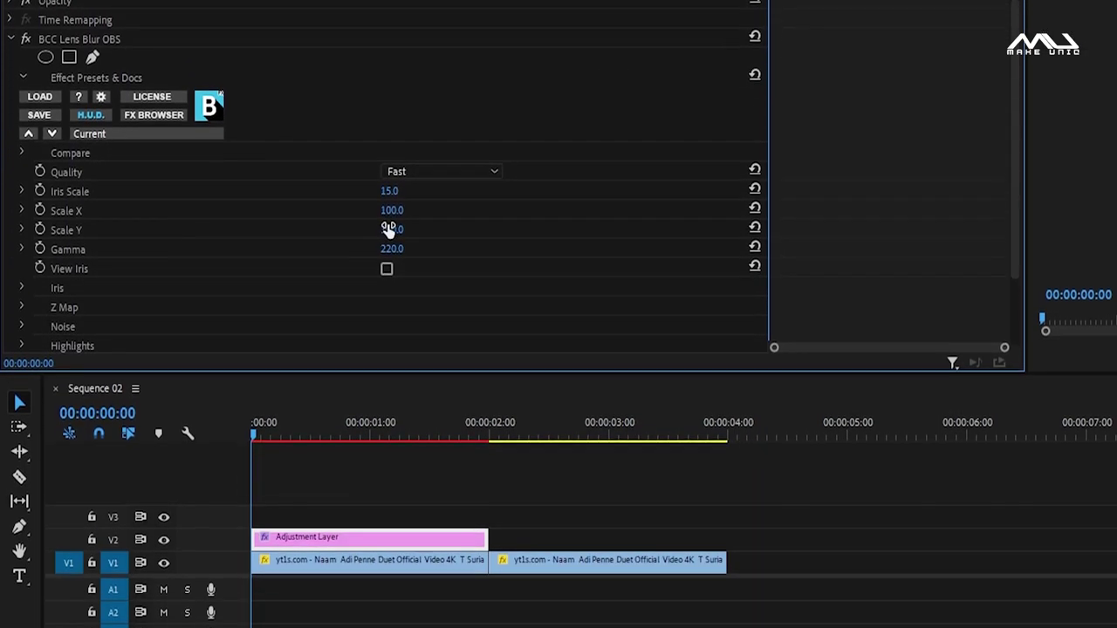
pyautogui.click(393, 234)
pyautogui.write('1000')
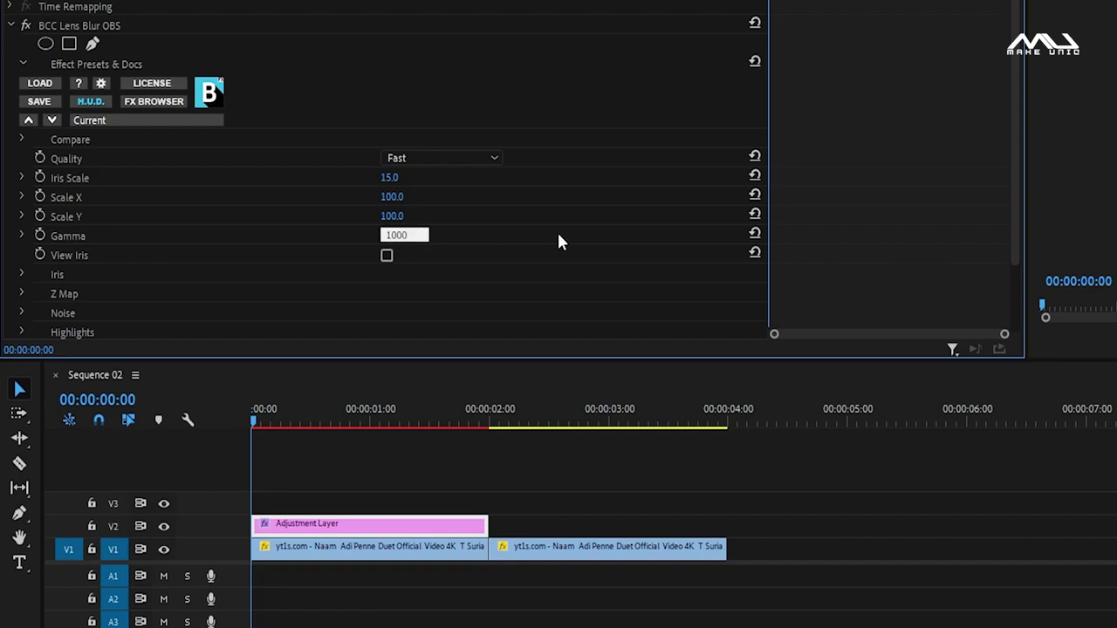
pyautogui.press('Return')
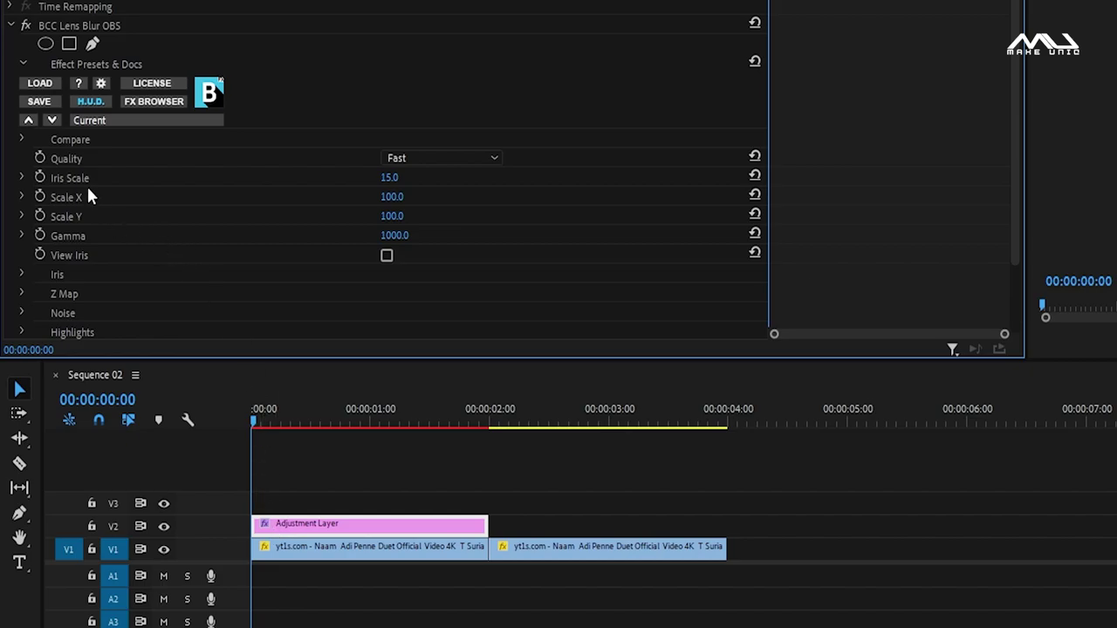
# Set Iris Scale to 50 and turn on its keyframing at the start of the adjustment layer.
pyautogui.click(389, 177)
pyautogui.write('50')
pyautogui.press('Return')
pyautogui.click(35, 177)
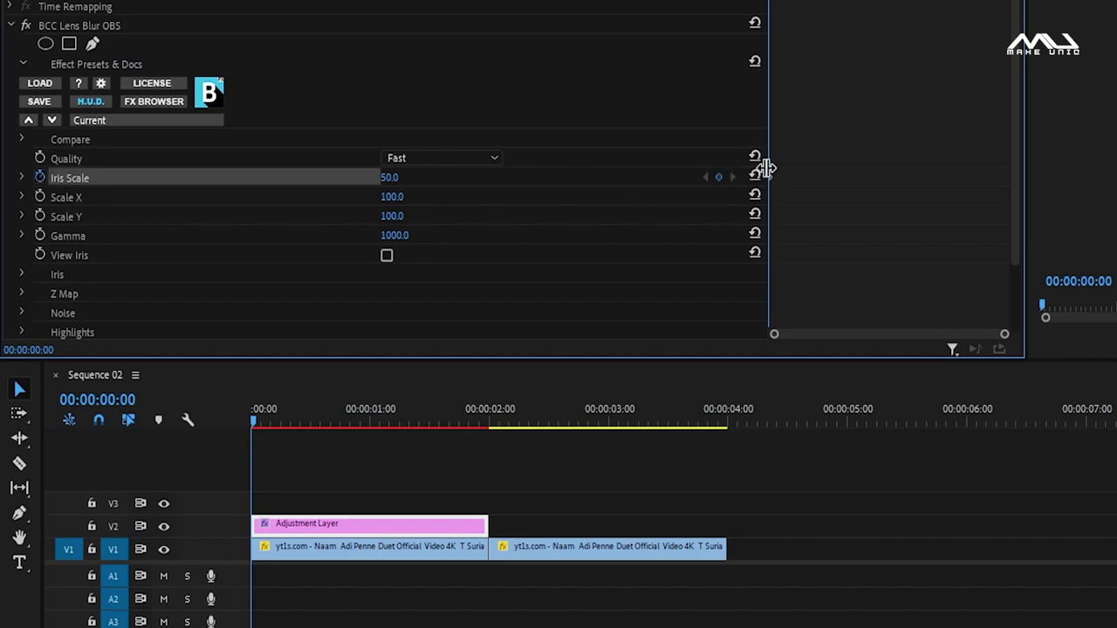
# Add an Iris Scale keyframe of 0 at 00:00:01:00.
pyautogui.click(250, 424)
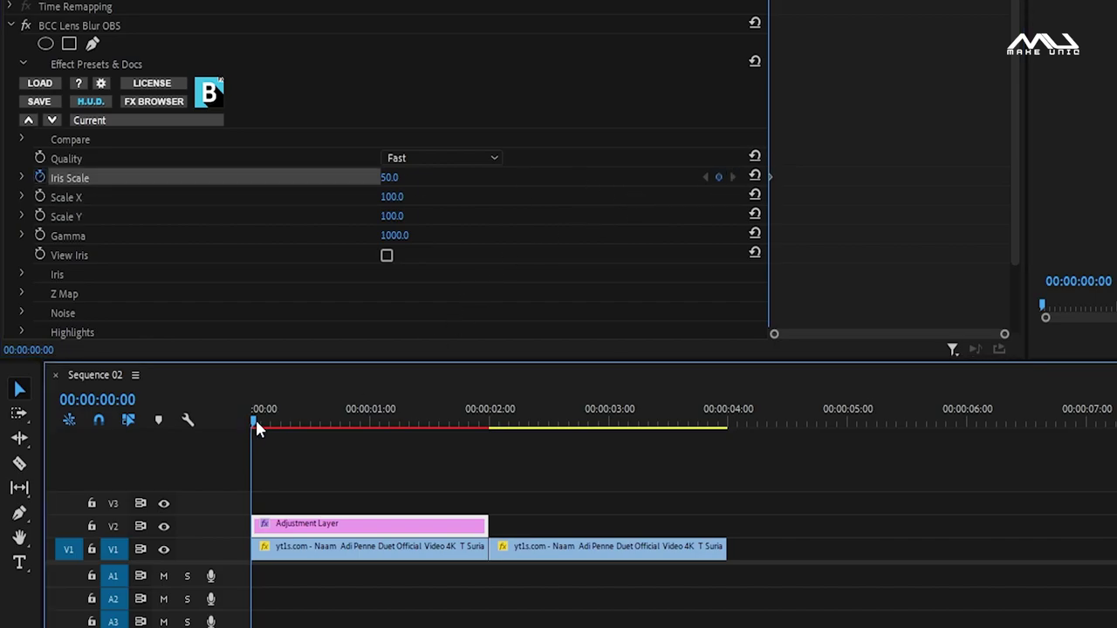
pyautogui.moveTo(256, 422); pyautogui.dragTo(370, 408)
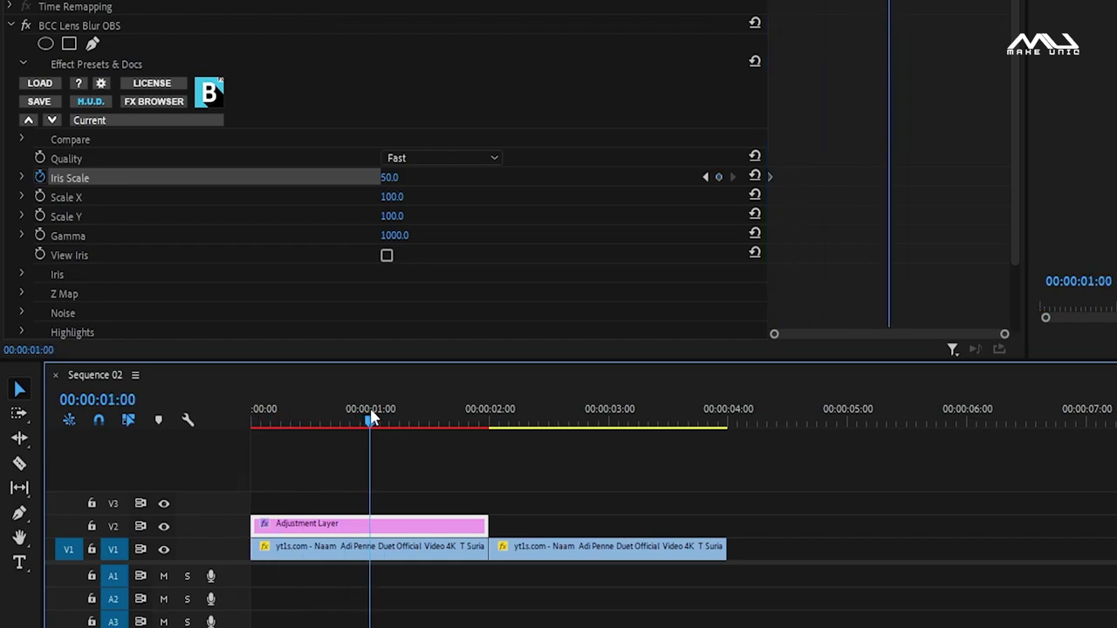
pyautogui.click(390, 179)
pyautogui.write('0')
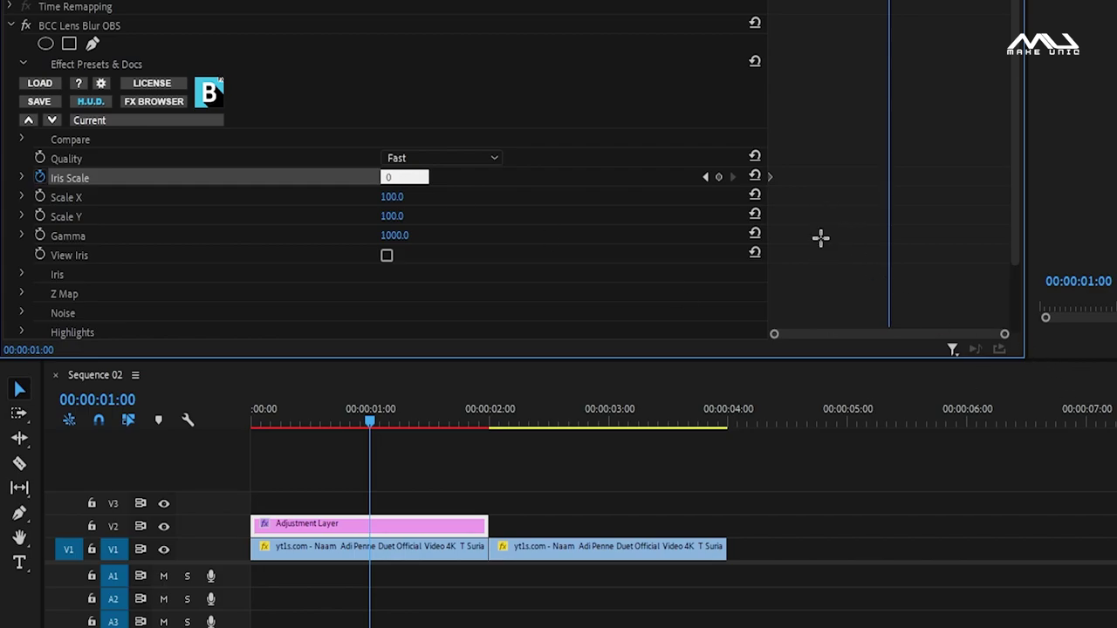
pyautogui.press('Return')
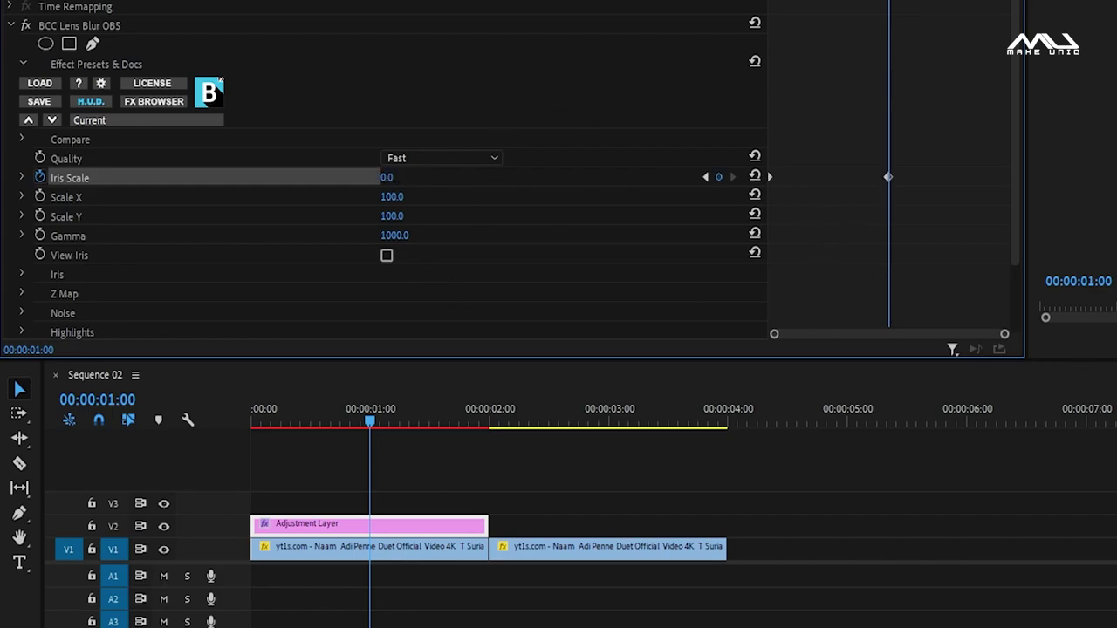
# Search the effects for "bright" and apply Brightness & Contrast to the adjustment layer on V2.
pyautogui.click(34, 27)
pyautogui.click(138, 49)
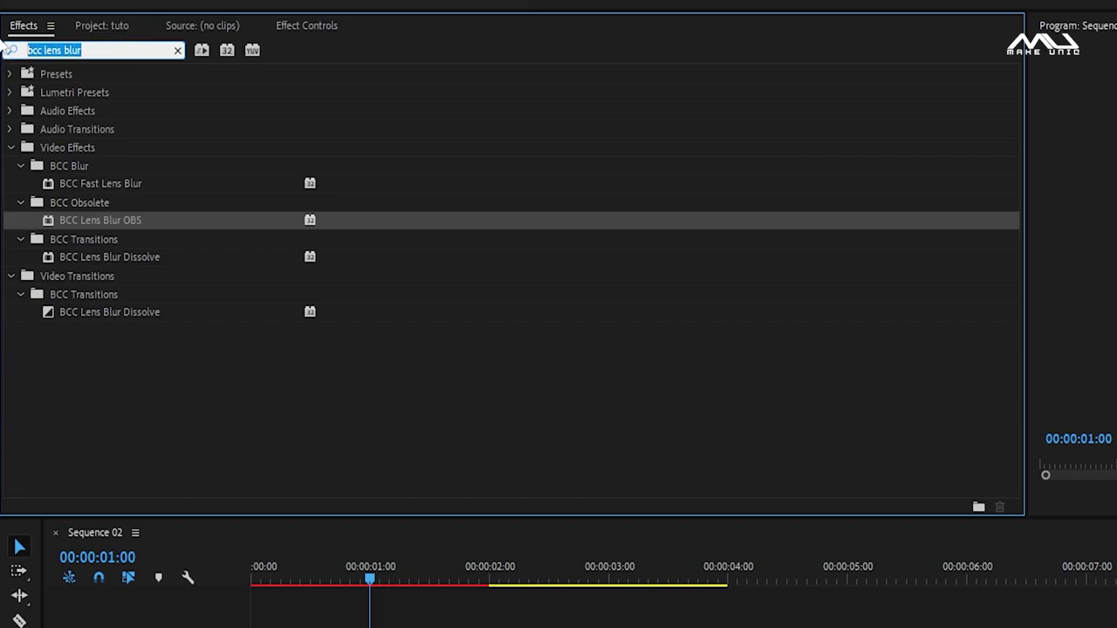
pyautogui.write('bri')
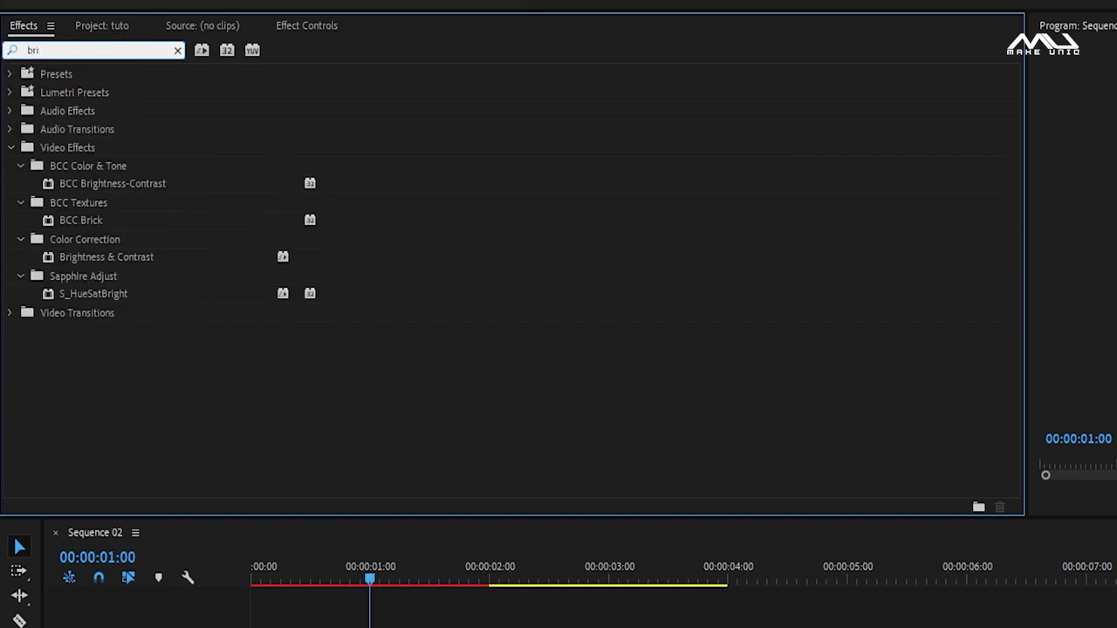
pyautogui.write('ght')
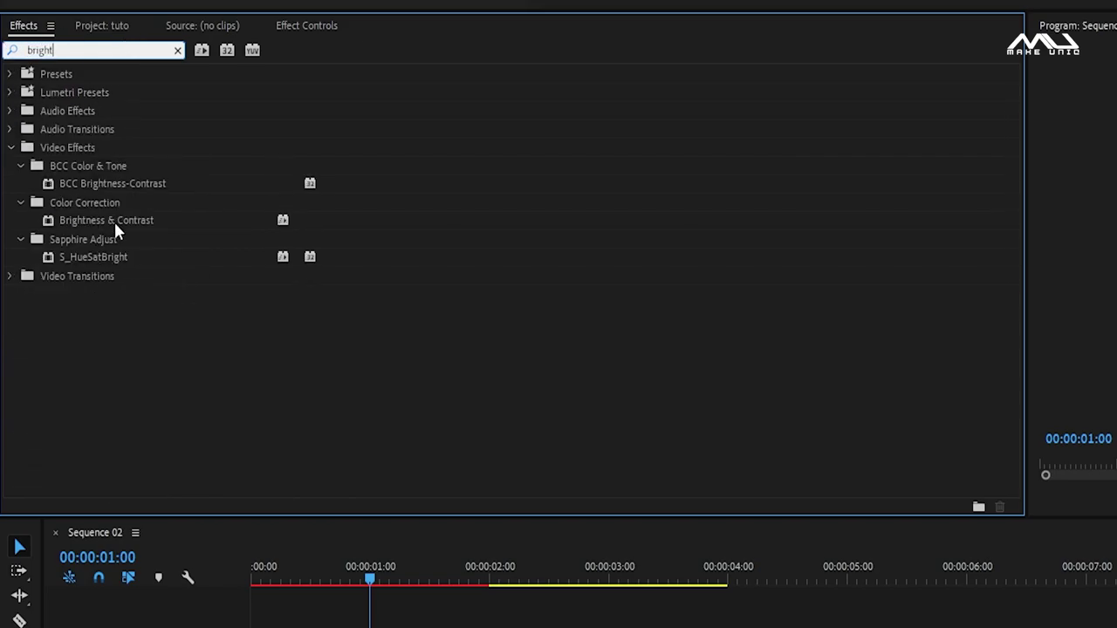
pyautogui.moveTo(115, 223); pyautogui.dragTo(342, 627)
pyautogui.moveTo(342, 552); pyautogui.dragTo(342, 549)
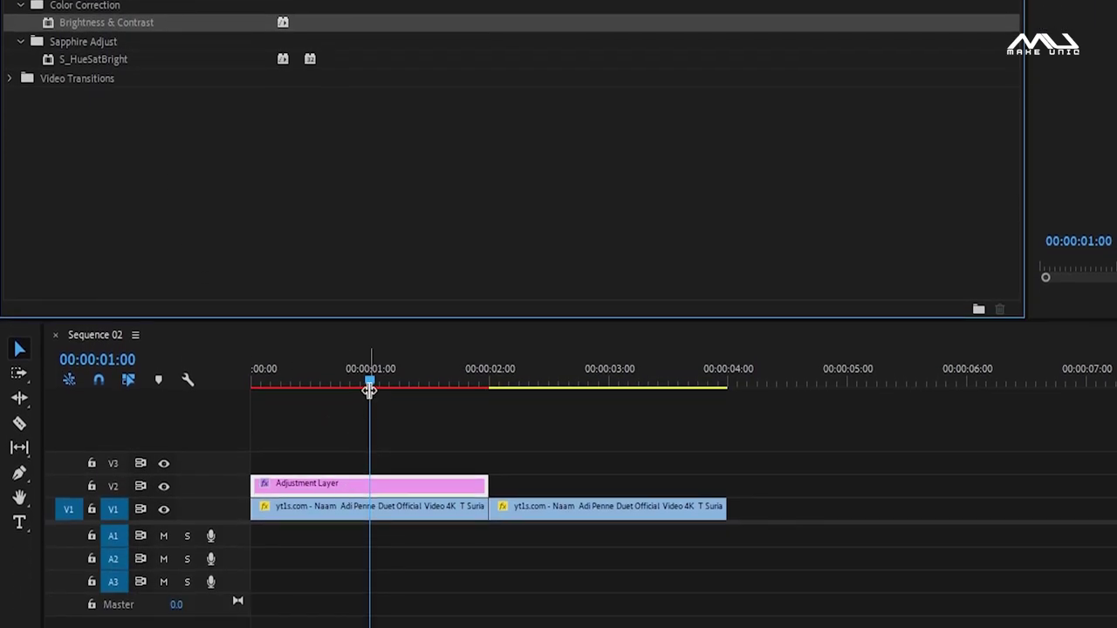
# Keyframe Brightness at 50 at the adjustment layer's start and add a closing Brightness keyframe at 00:00:01:58.
pyautogui.moveTo(370, 446); pyautogui.dragTo(232, 459)
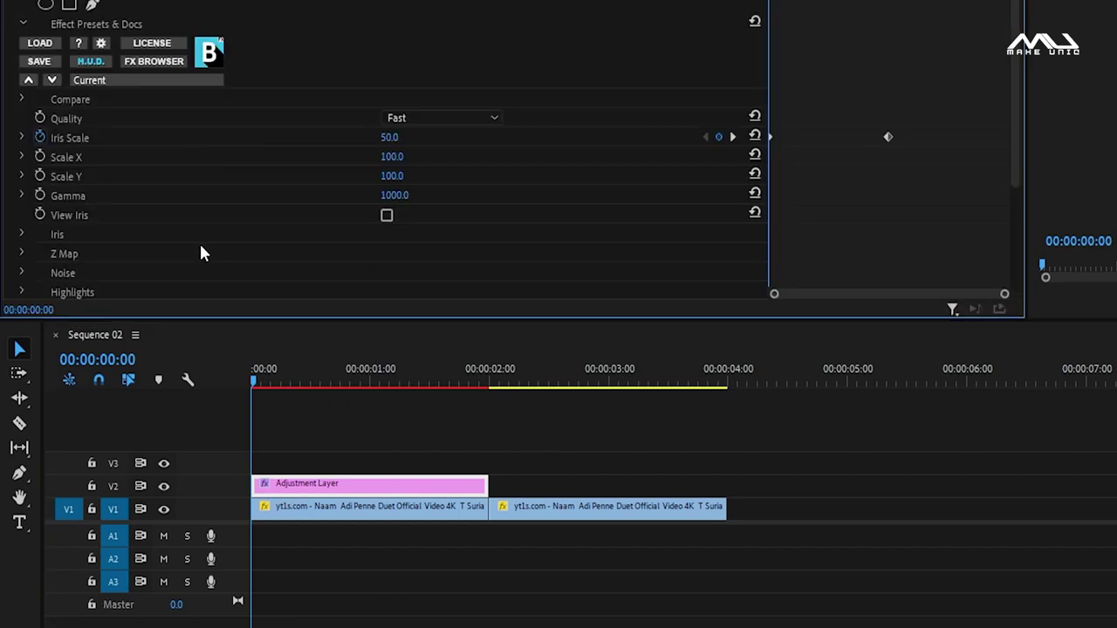
pyautogui.scroll(-5, 202, 249)
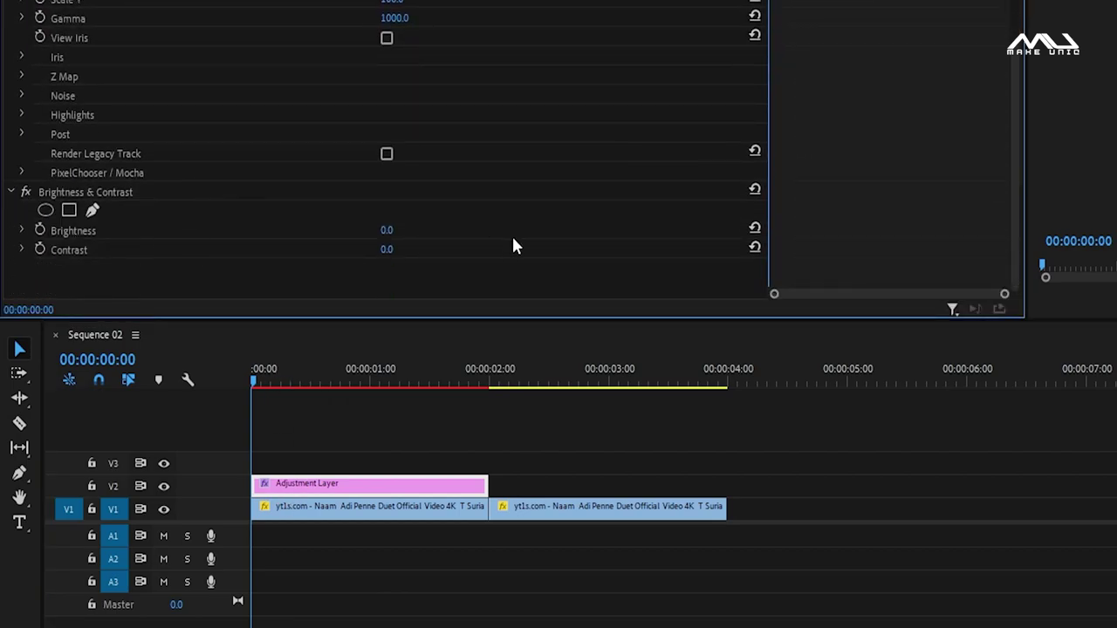
pyautogui.click(403, 229)
pyautogui.write('50')
pyautogui.press('Return')
pyautogui.click(39, 229)
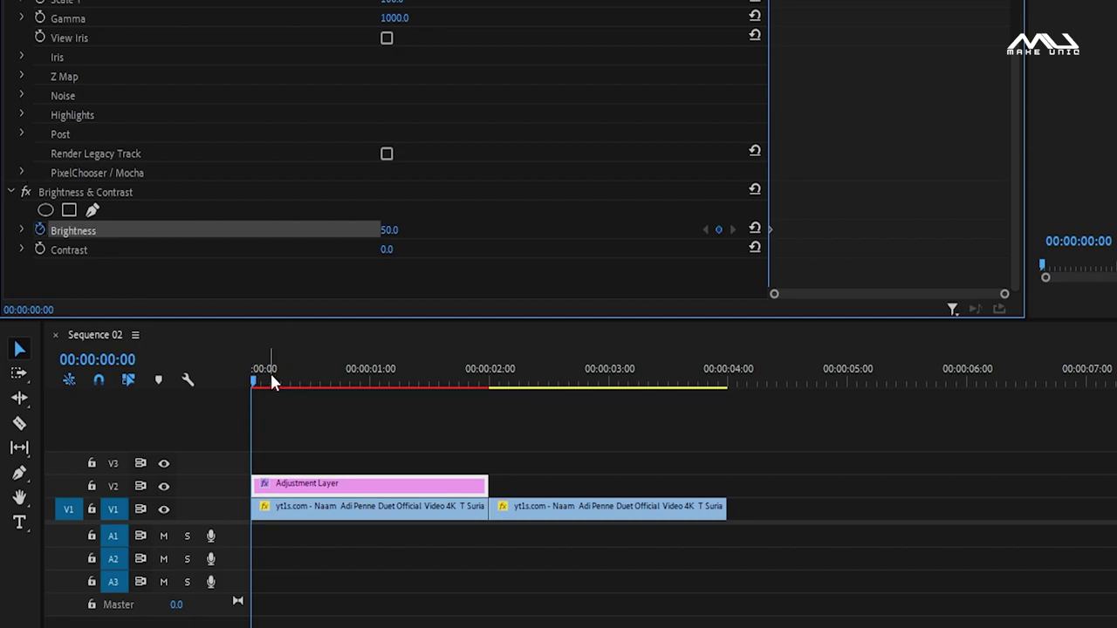
pyautogui.moveTo(253, 385); pyautogui.dragTo(486, 387)
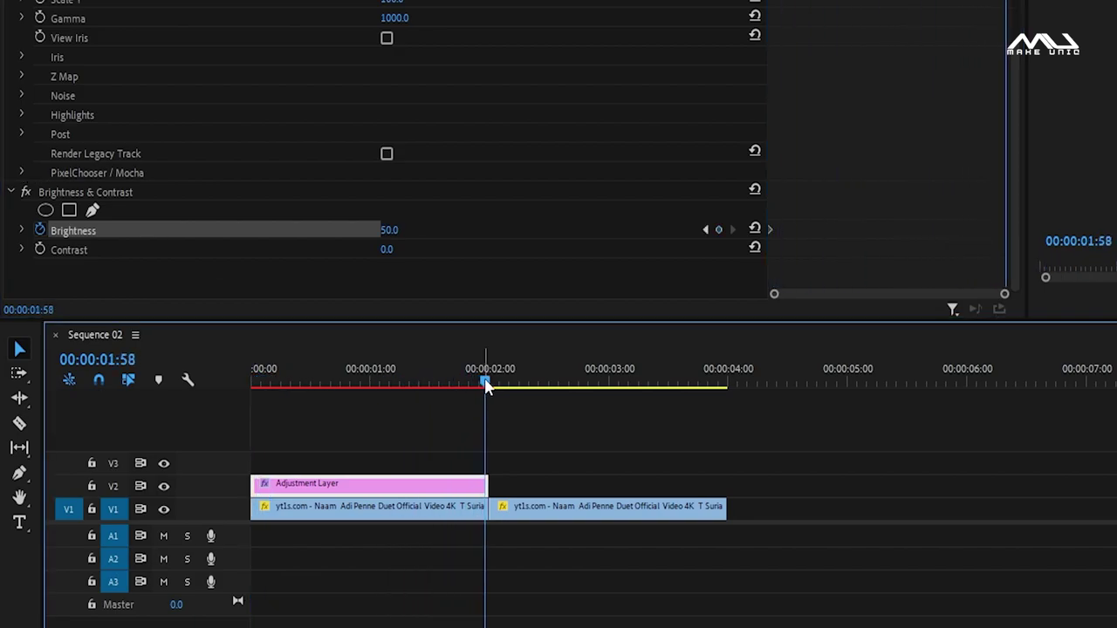
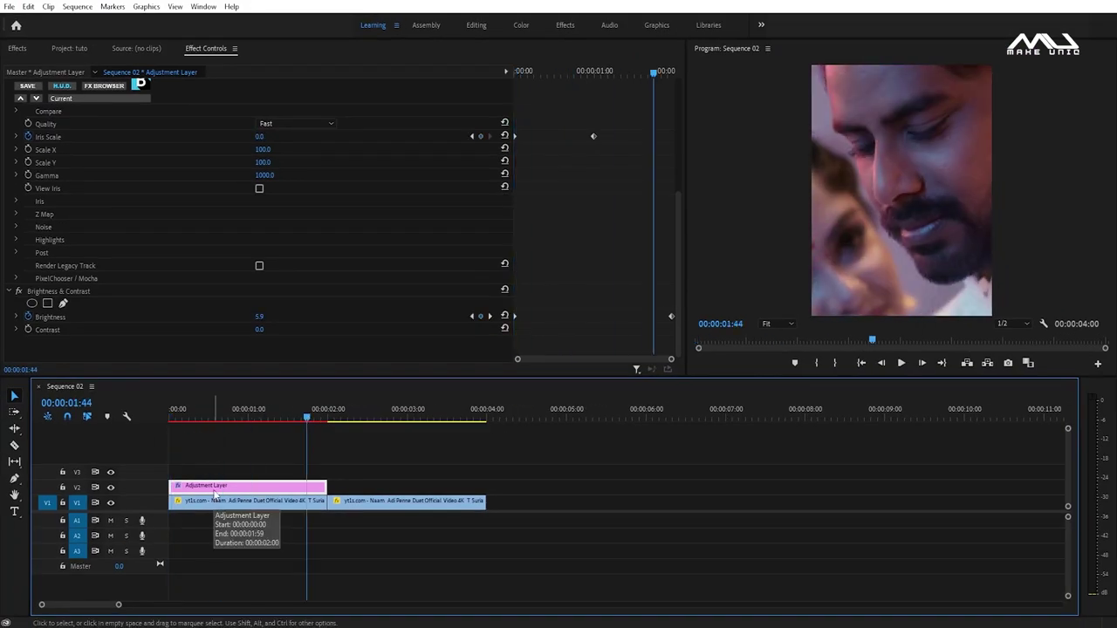
# Place another adjustment layer on V2 above the second clip and trim it to that clip's length.
pyautogui.click(365, 501)
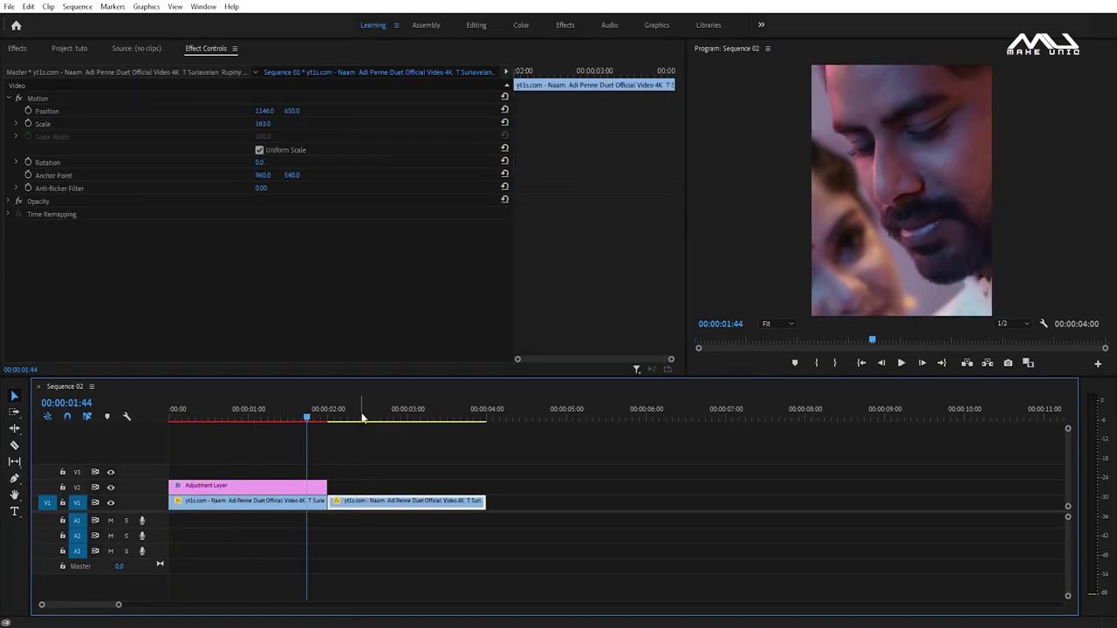
pyautogui.click(69, 52)
pyautogui.moveTo(281, 122); pyautogui.dragTo(339, 491)
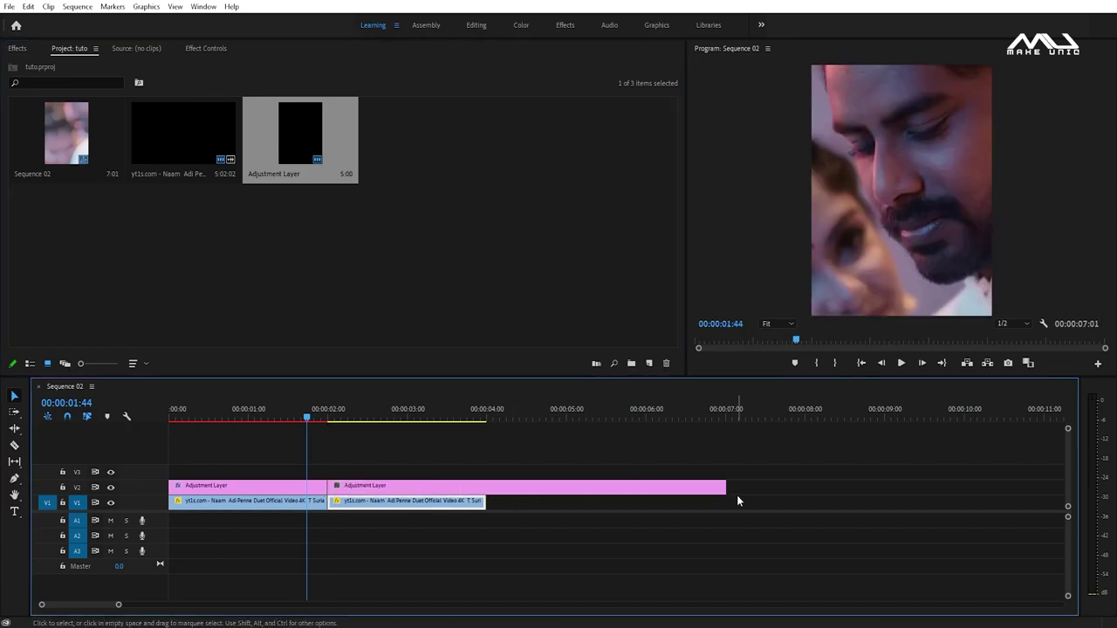
pyautogui.moveTo(726, 487); pyautogui.dragTo(485, 495)
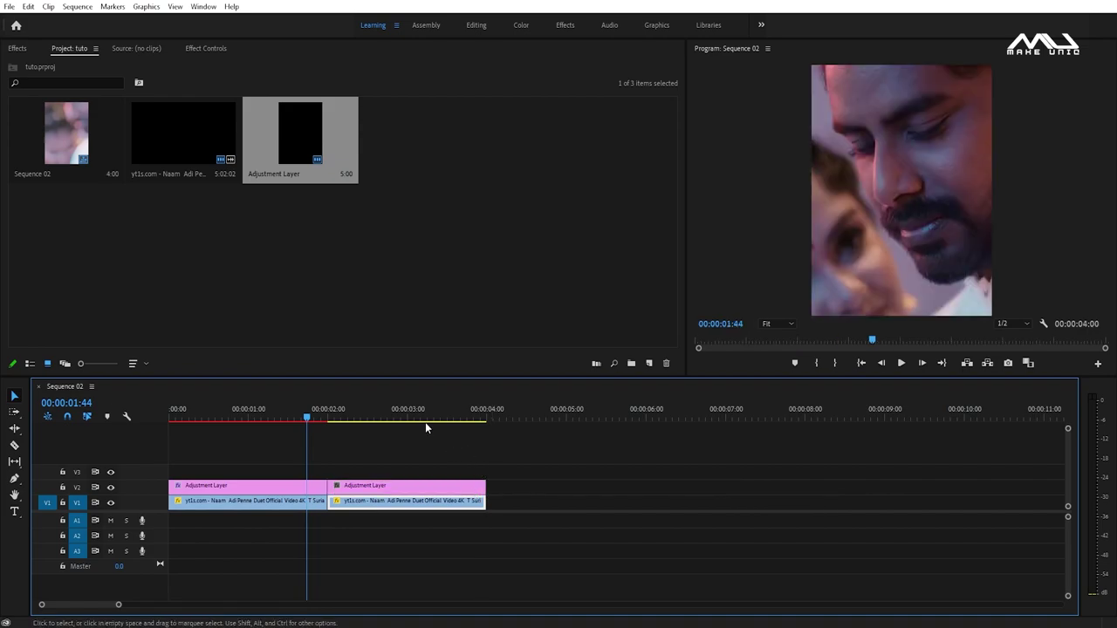
# Search the effects for "bcc lens blur" and apply BCC Lens Blur OBS to the second adjustment layer.
pyautogui.click(402, 414)
pyautogui.click(370, 487)
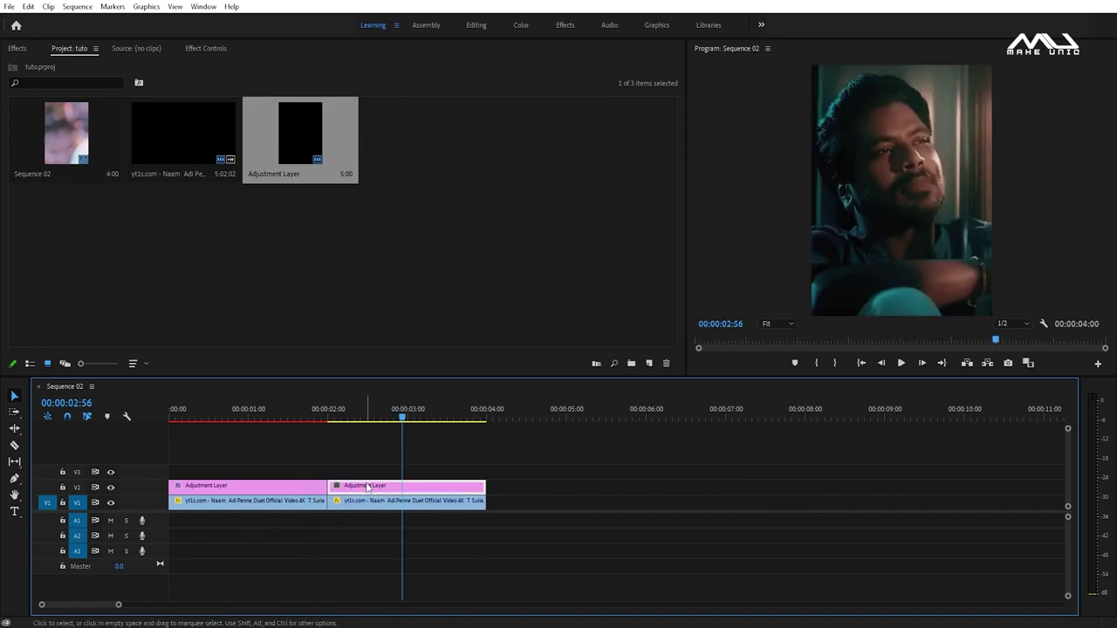
pyautogui.click(13, 49)
pyautogui.moveTo(56, 63); pyautogui.dragTo(2, 71)
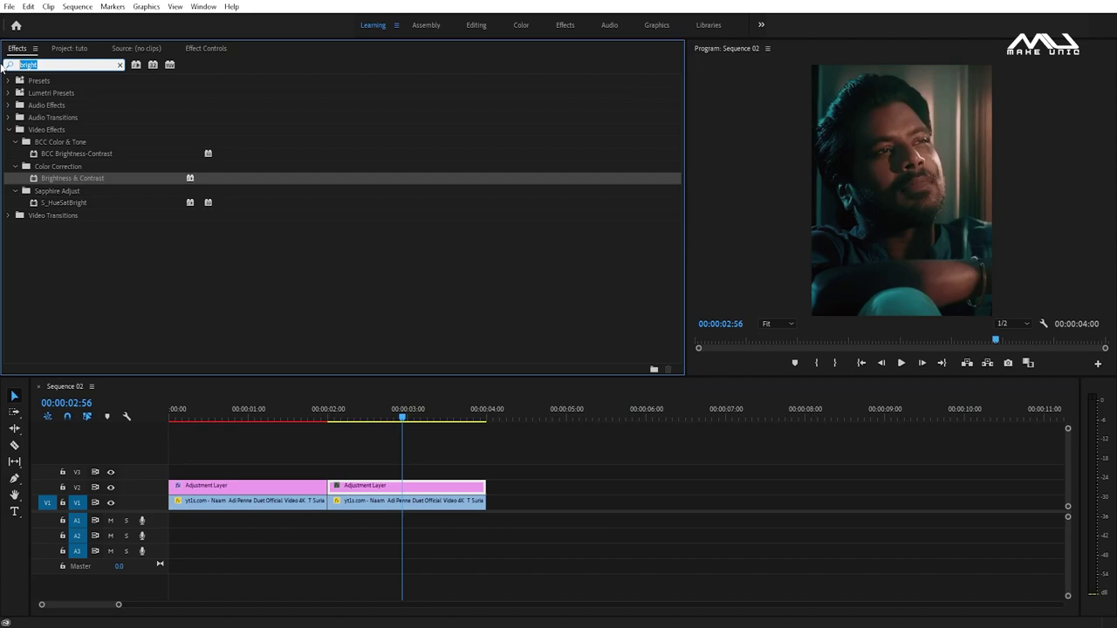
pyautogui.write('bcc len')
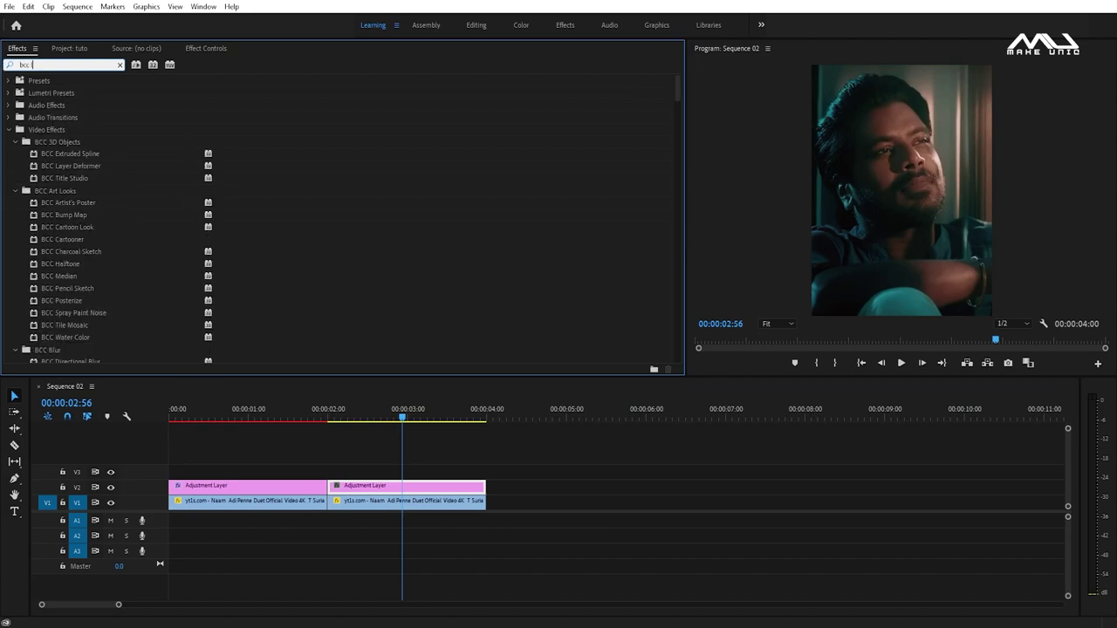
pyautogui.write('s blur')
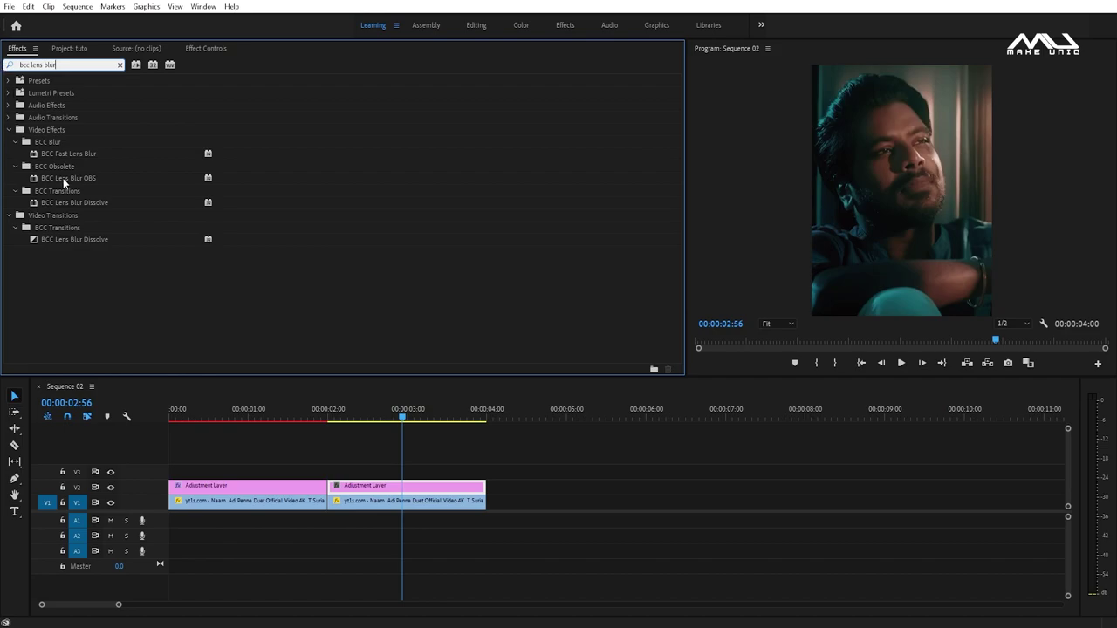
pyautogui.moveTo(63, 178); pyautogui.dragTo(388, 487)
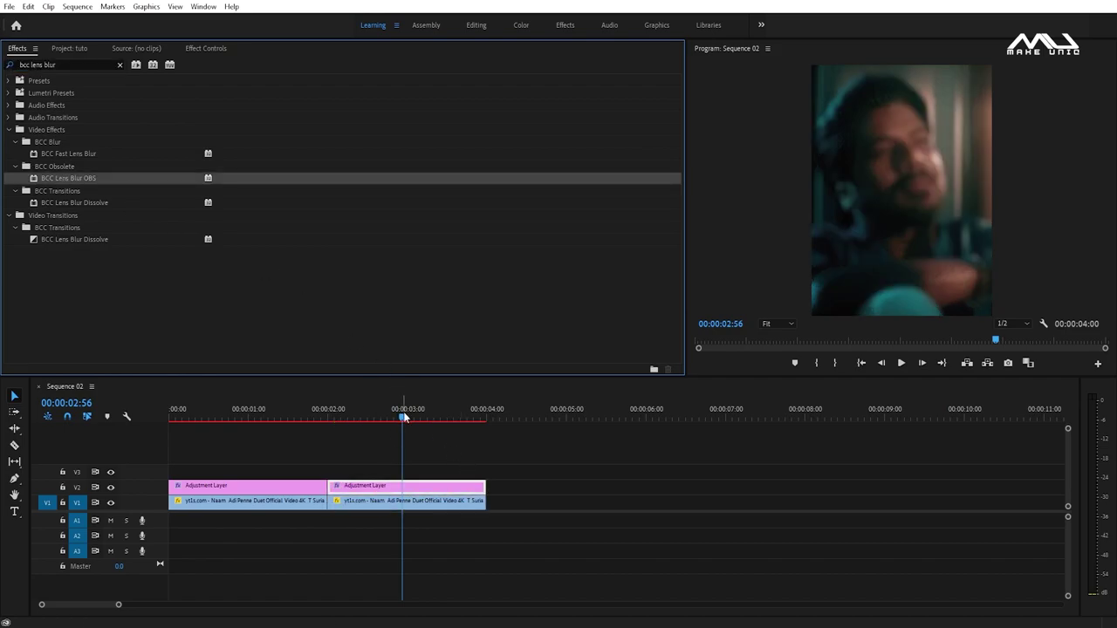
# Place the playhead at 00:00:02:00, the second adjustment layer's start, and set its lens blur Gamma to 1000.
pyautogui.moveTo(399, 420); pyautogui.dragTo(329, 430)
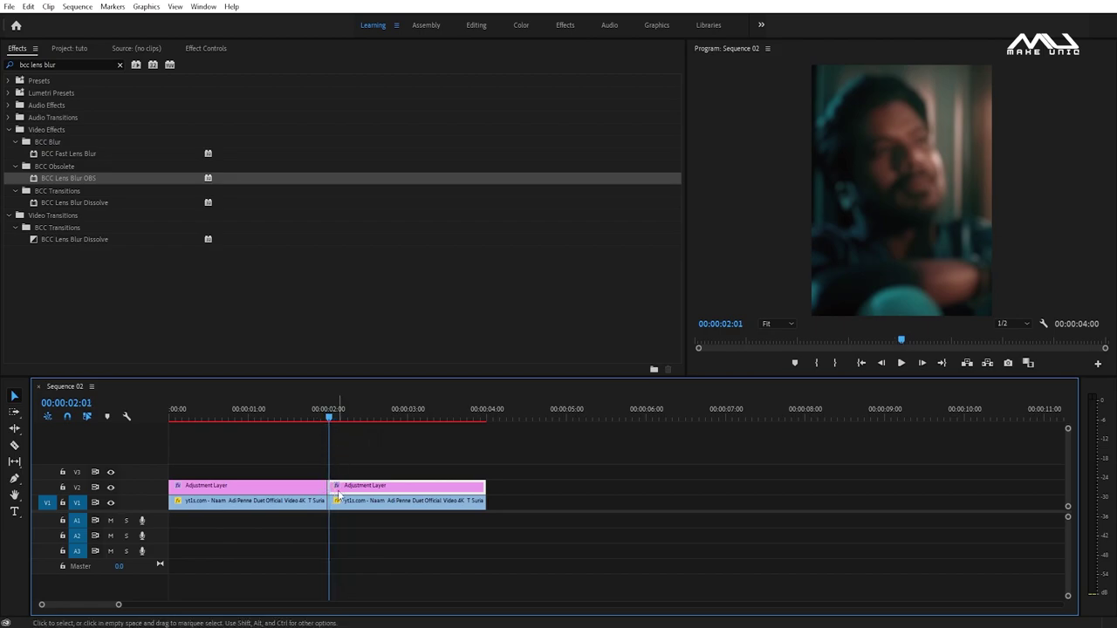
pyautogui.press('=')
pyautogui.press('=')
pyautogui.press('=')
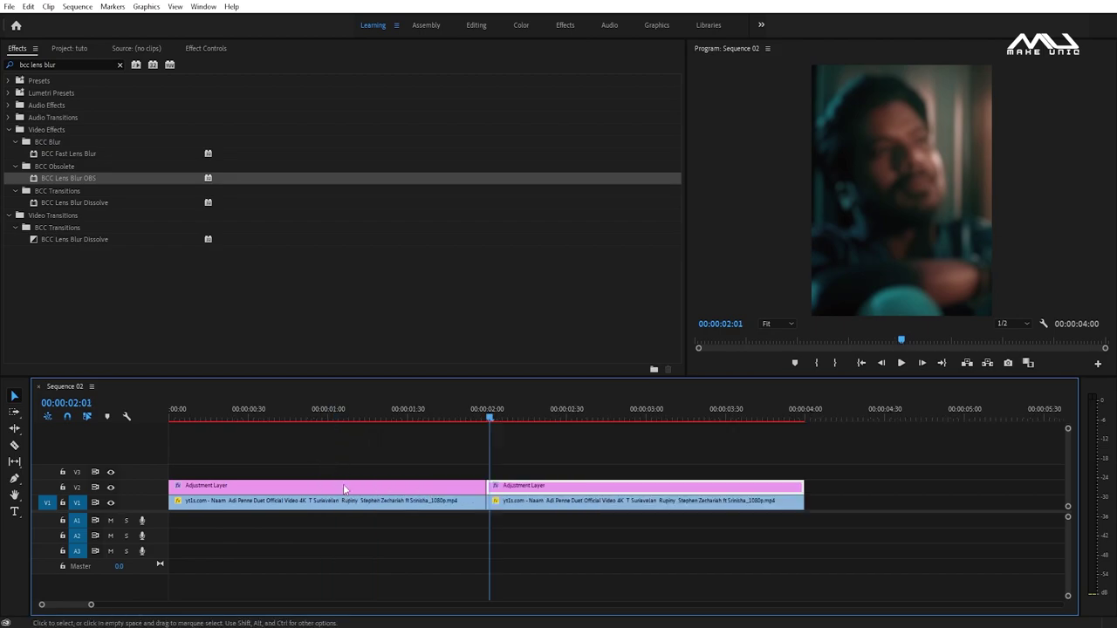
pyautogui.moveTo(609, 419); pyautogui.dragTo(603, 420)
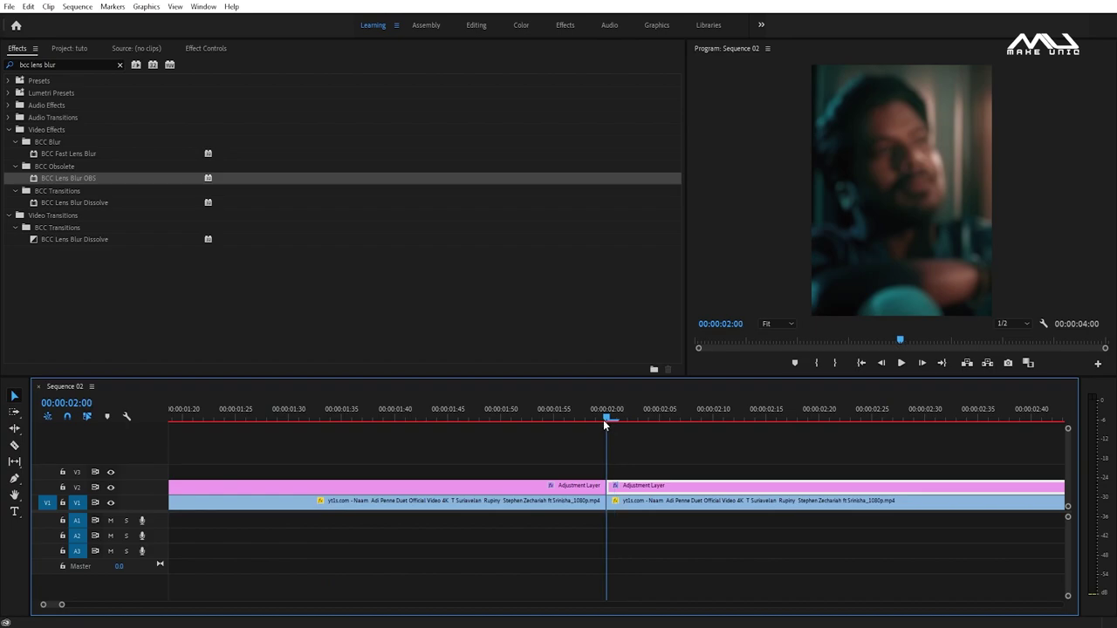
pyautogui.click(202, 48)
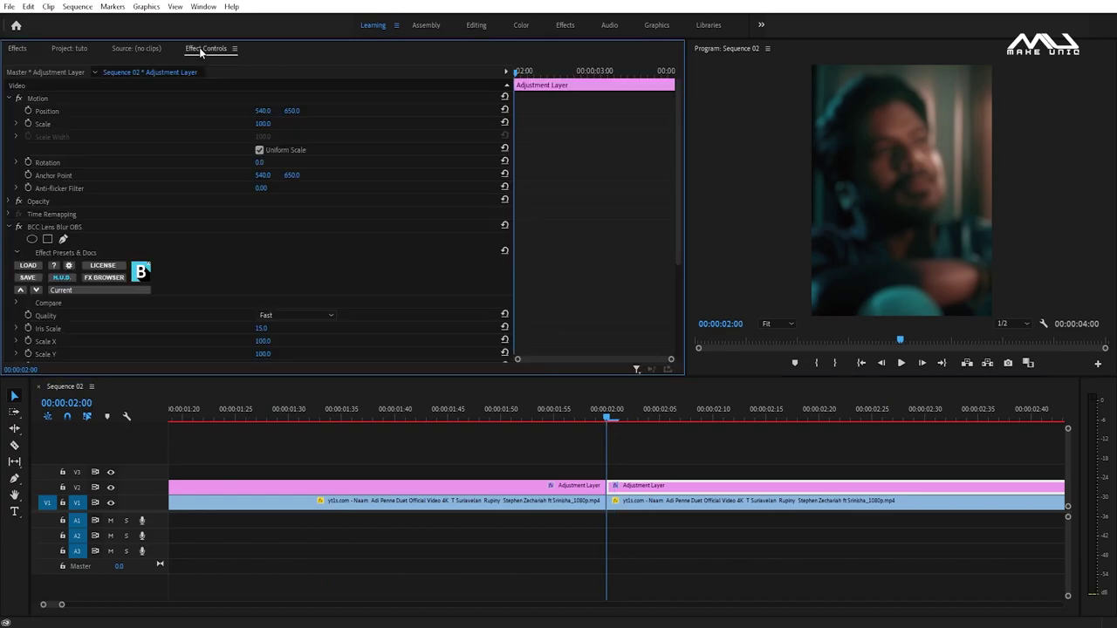
pyautogui.scroll(-3, 185, 262)
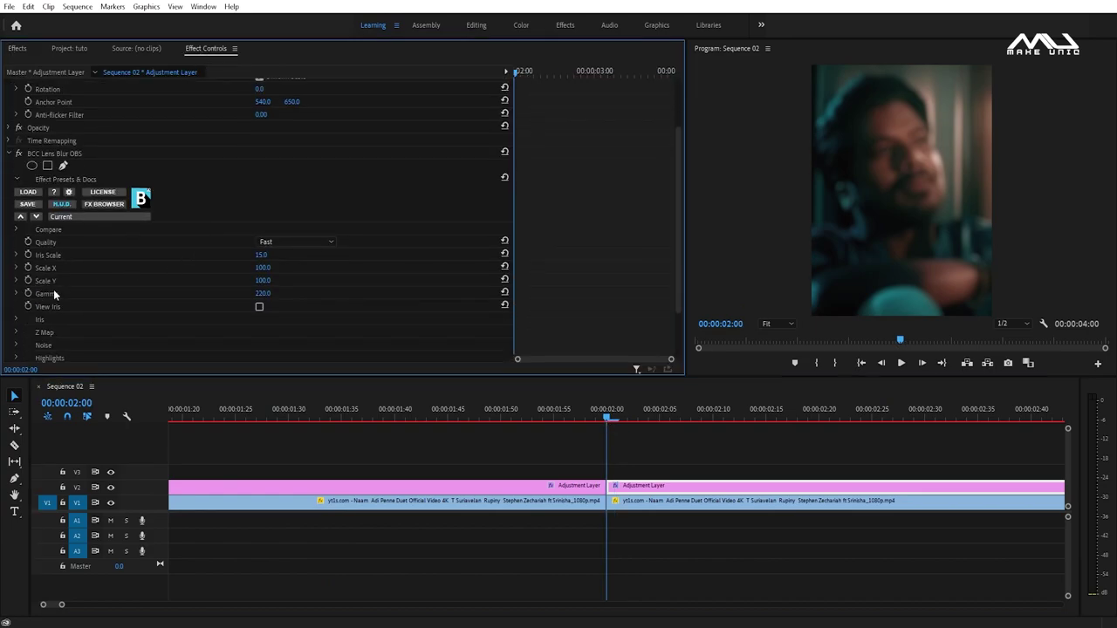
pyautogui.moveTo(260, 297); pyautogui.dragTo(331, 297)
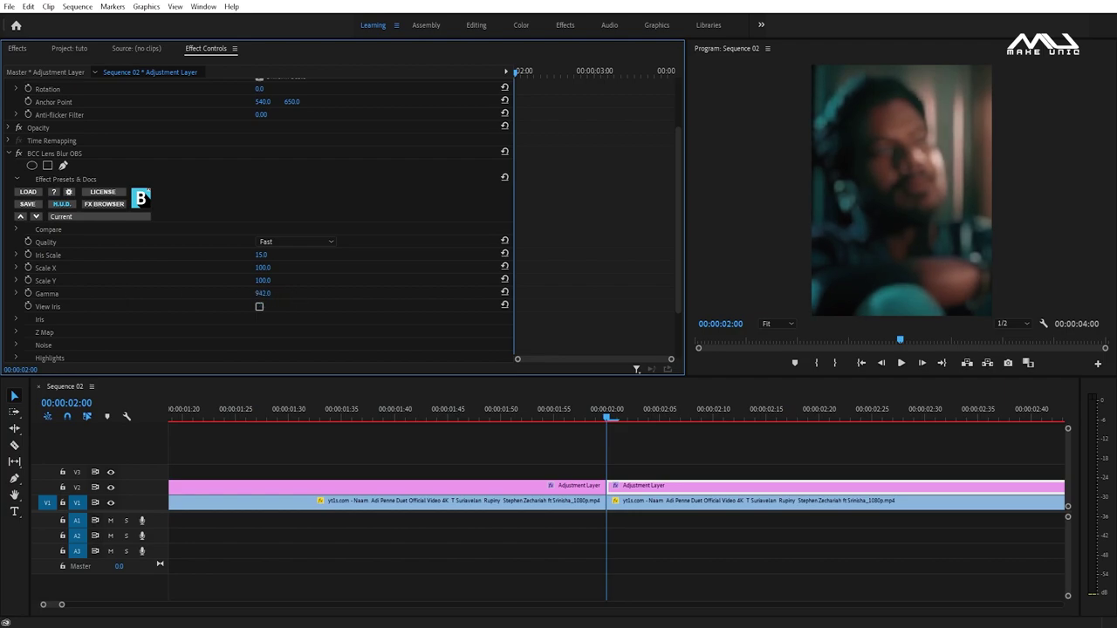
# Set the second adjustment layer's Iris Scale to 50 and turn on its keyframing at 00:00:02:00.
pyautogui.click(264, 255)
pyautogui.write('5')
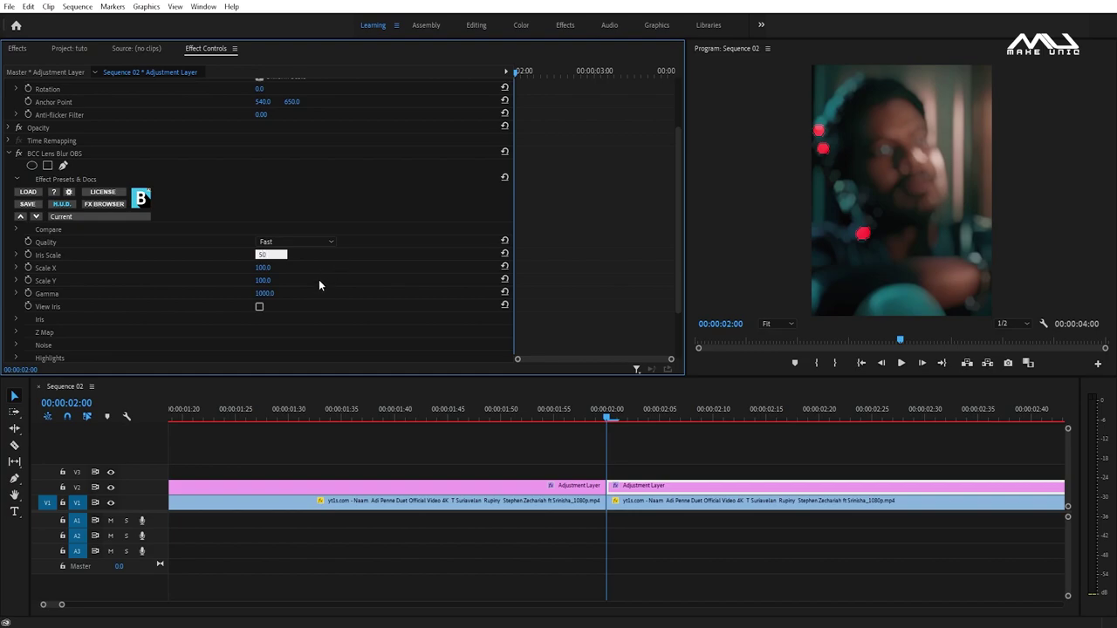
pyautogui.press('Return')
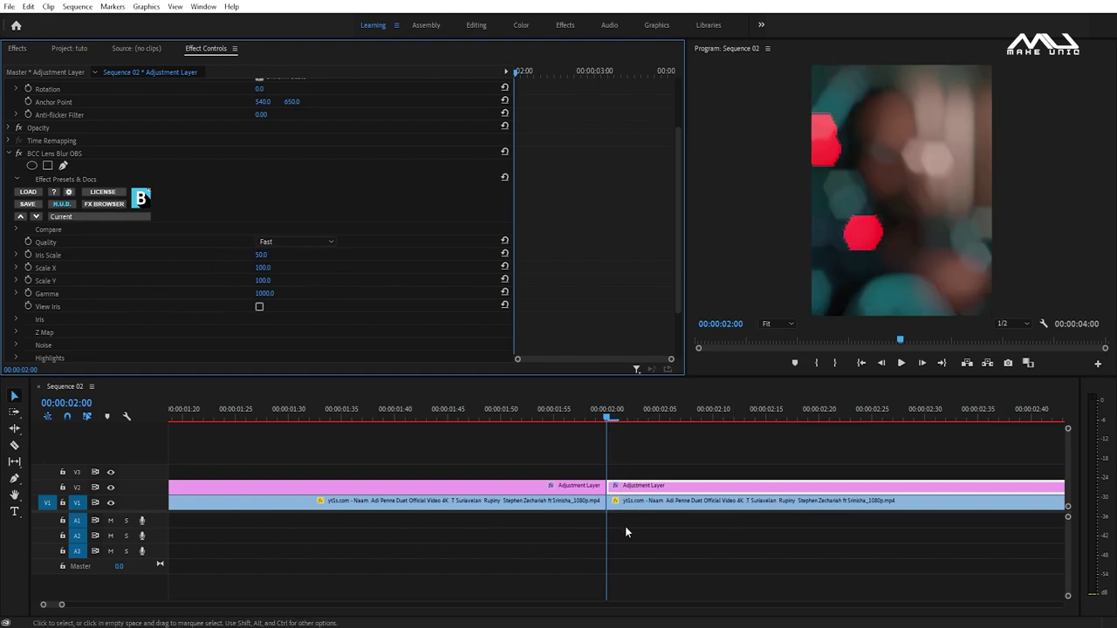
pyautogui.click(28, 254)
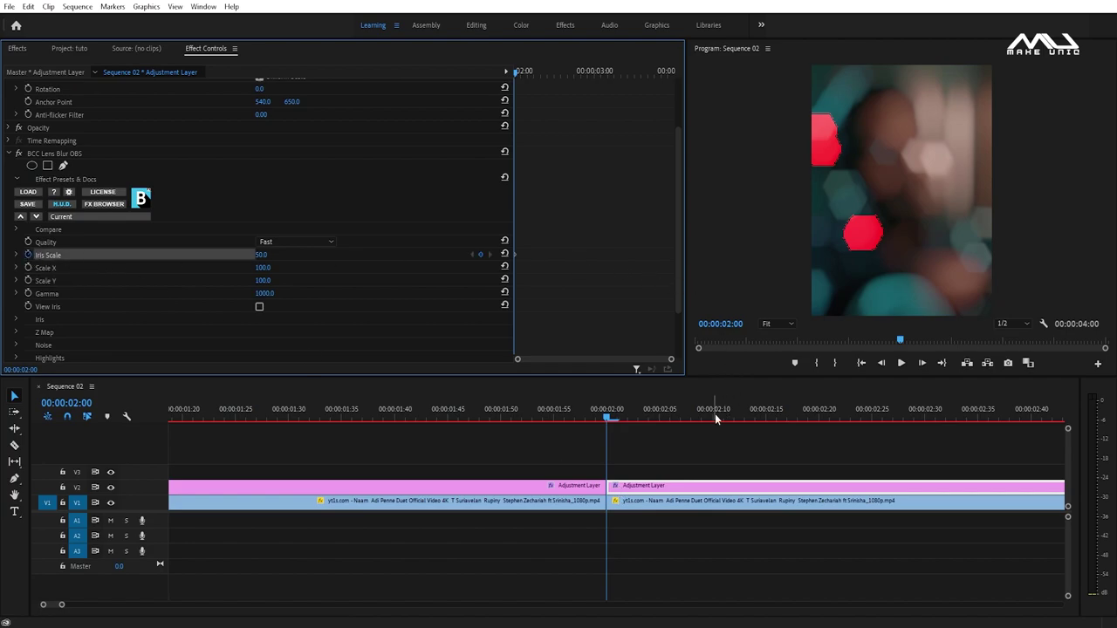
pyautogui.scroll(-5, 646, 418)
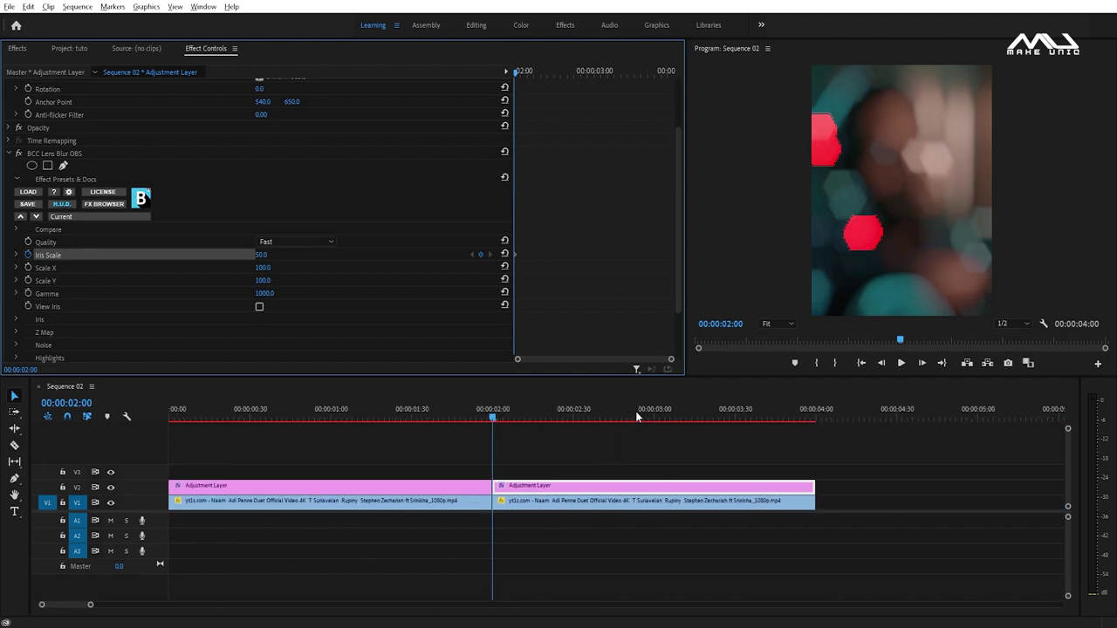
# Keyframe the second adjustment layer's lens blur Iris Scale to 0 at 00:00:03:00.
pyautogui.moveTo(494, 416); pyautogui.dragTo(656, 417)
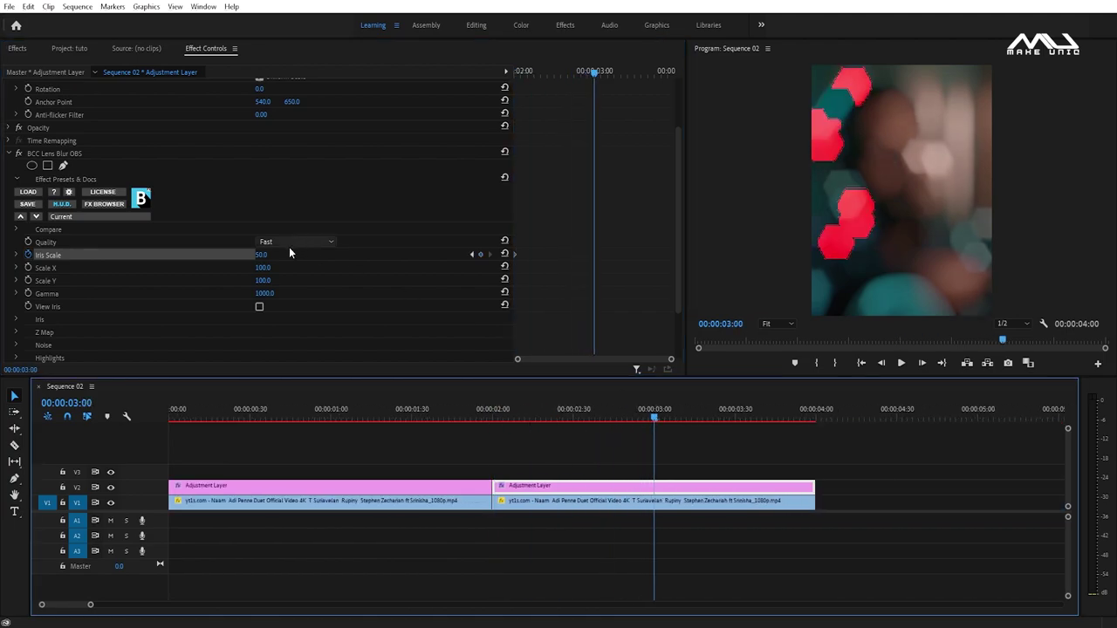
pyautogui.click(262, 254)
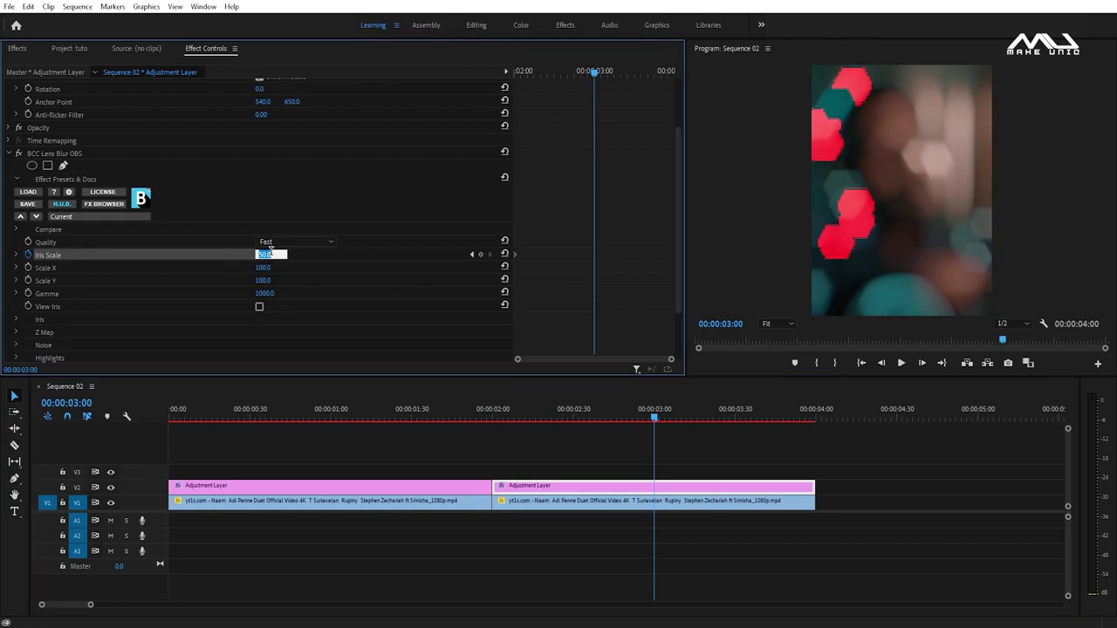
pyautogui.press('Return')
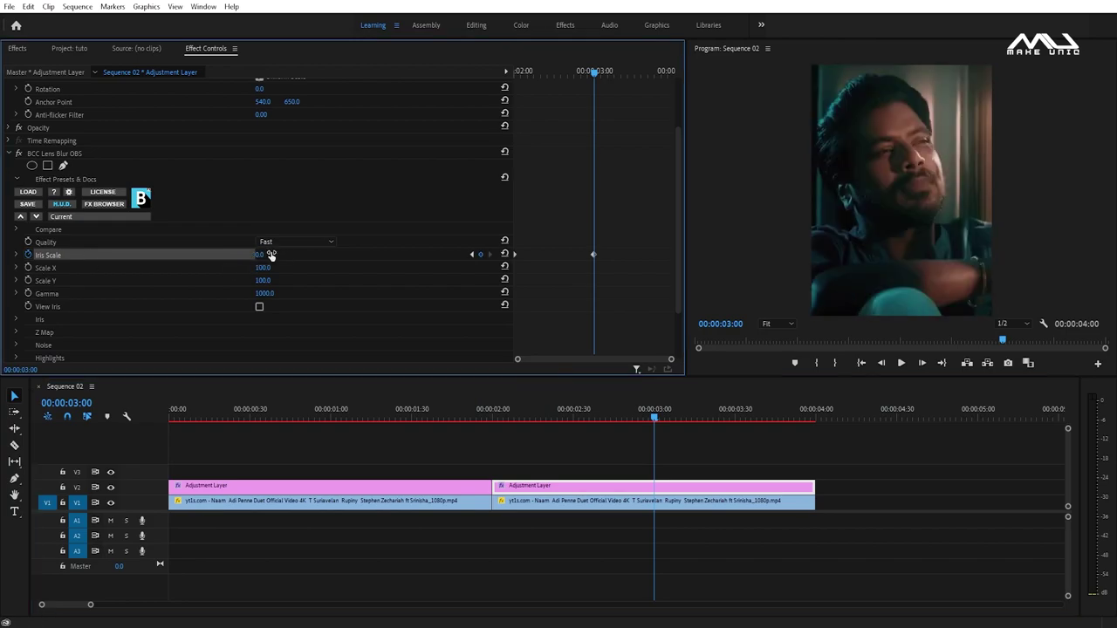
# Search the effects for "bright" and apply Brightness & Contrast to the second adjustment layer.
pyautogui.click(15, 48)
pyautogui.moveTo(74, 64); pyautogui.dragTo(3, 72)
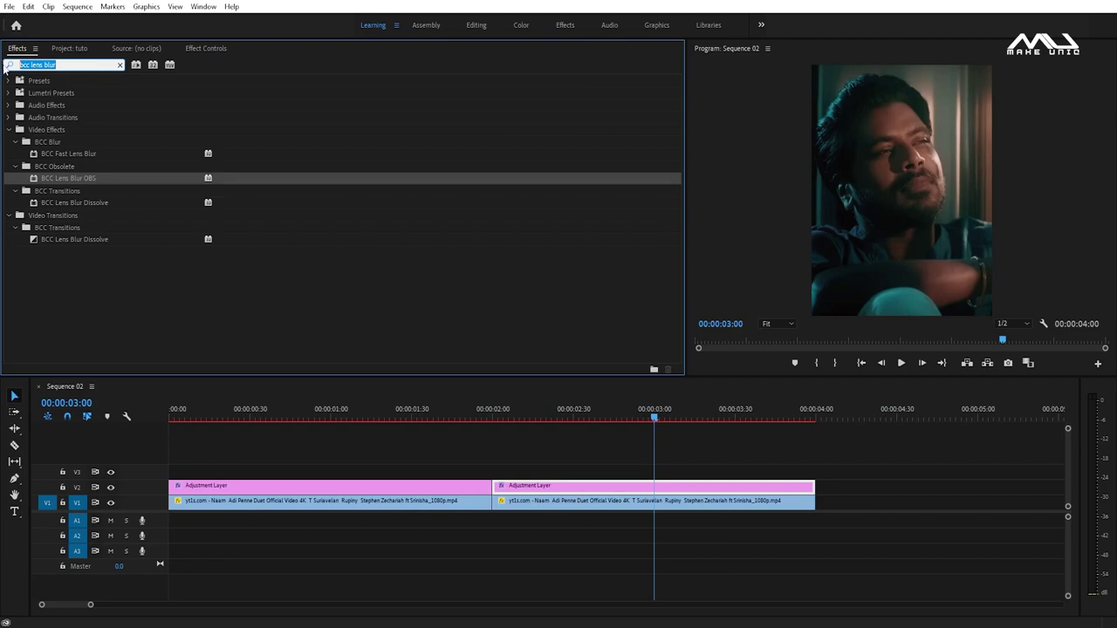
pyautogui.write('bright')
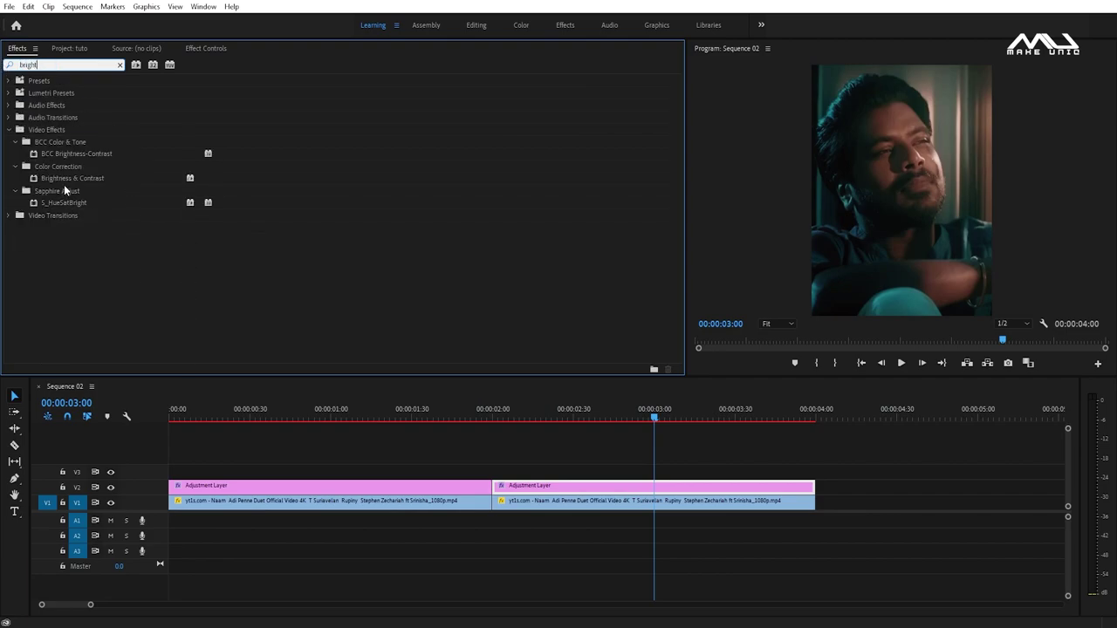
pyautogui.moveTo(60, 177); pyautogui.dragTo(570, 482)
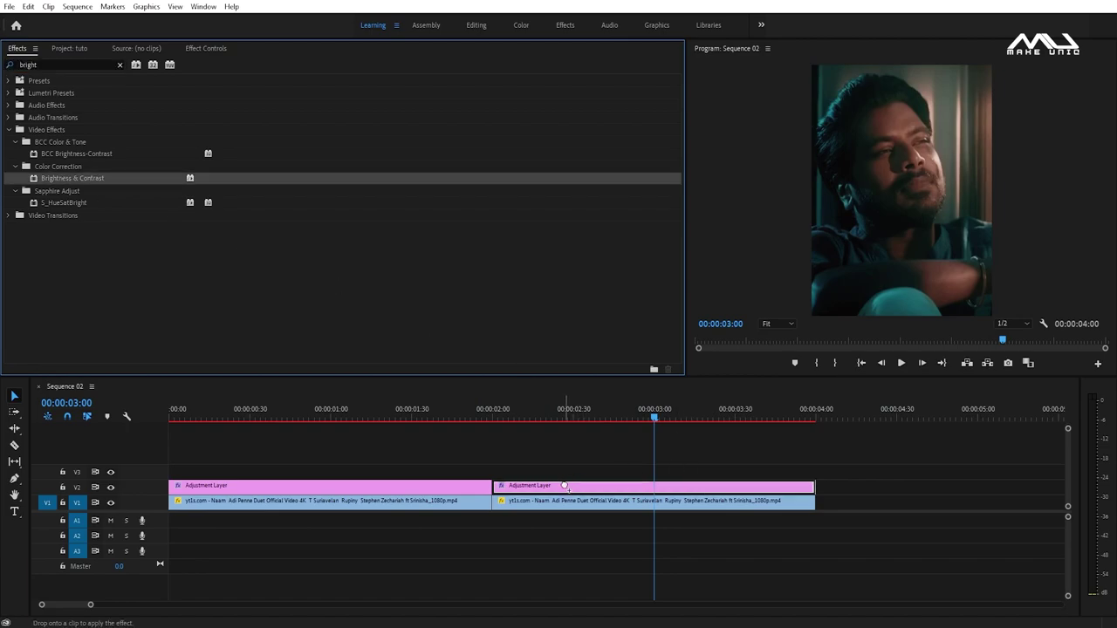
# At 00:00:02:00, set the second adjustment layer's Brightness to 50 and turn on its keyframing.
pyautogui.click(616, 420)
pyautogui.moveTo(543, 420); pyautogui.dragTo(493, 422)
pyautogui.press('Left')
pyautogui.press('Right')
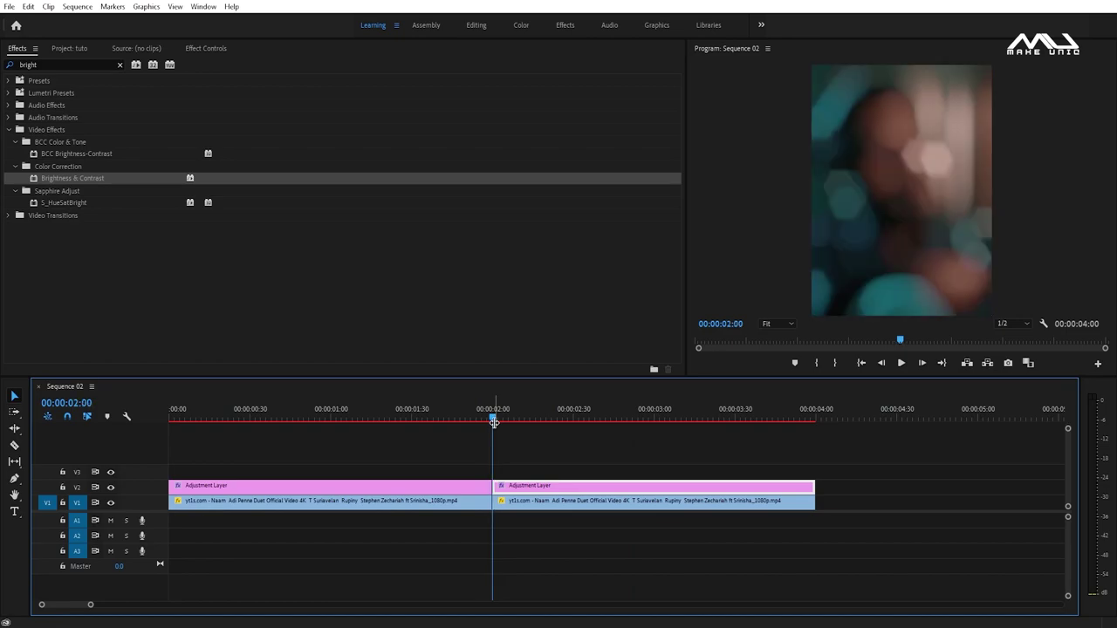
pyautogui.click(197, 51)
pyautogui.scroll(-4, 174, 259)
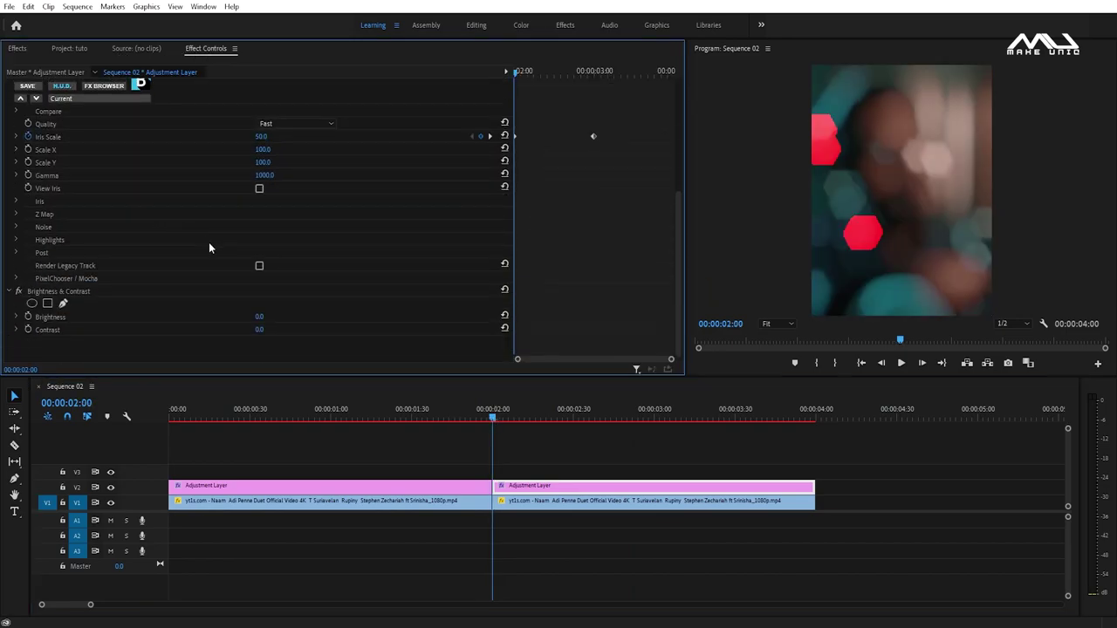
pyautogui.click(261, 316)
pyautogui.write('50')
pyautogui.press('Return')
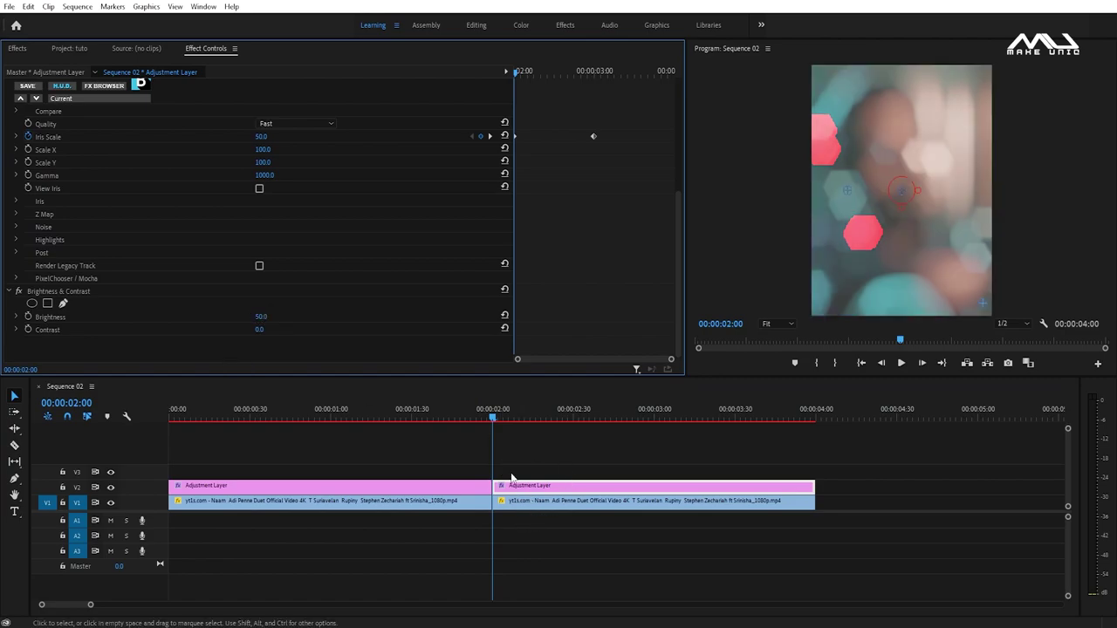
pyautogui.click(28, 317)
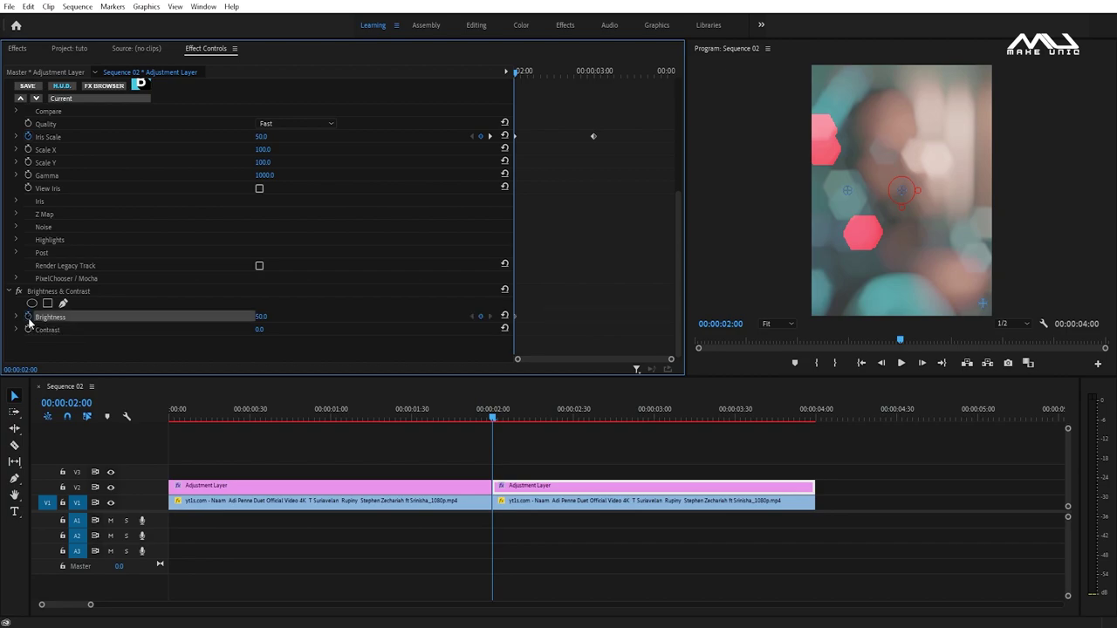
# Keyframe the second adjustment layer's Brightness to 0 at 00:00:03:59, the end of the layer.
pyautogui.moveTo(491, 418); pyautogui.dragTo(813, 422)
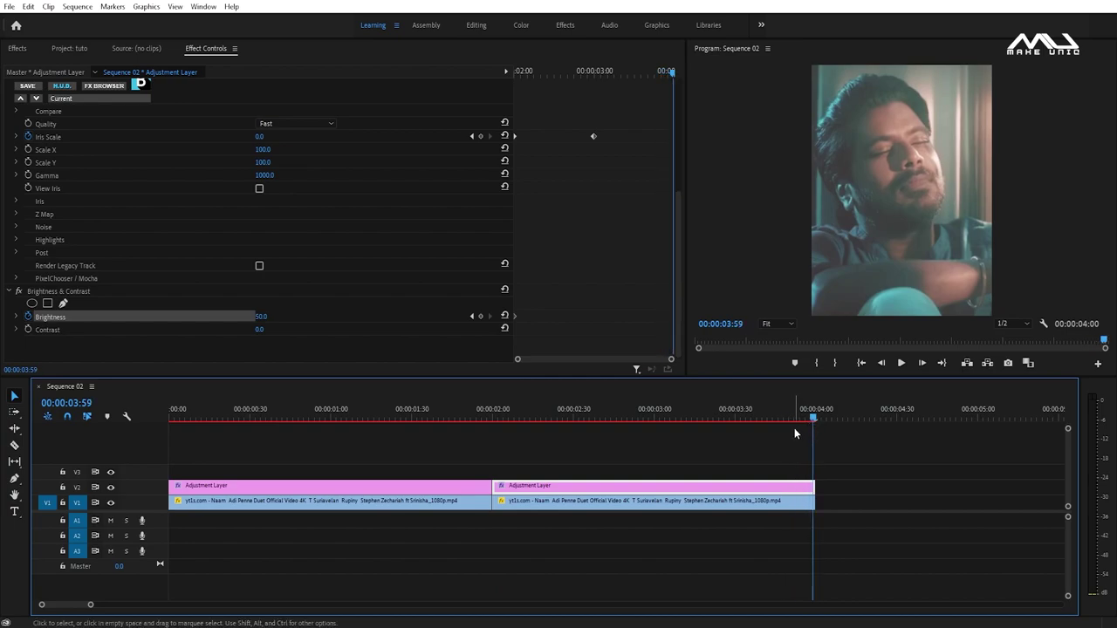
pyautogui.click(265, 316)
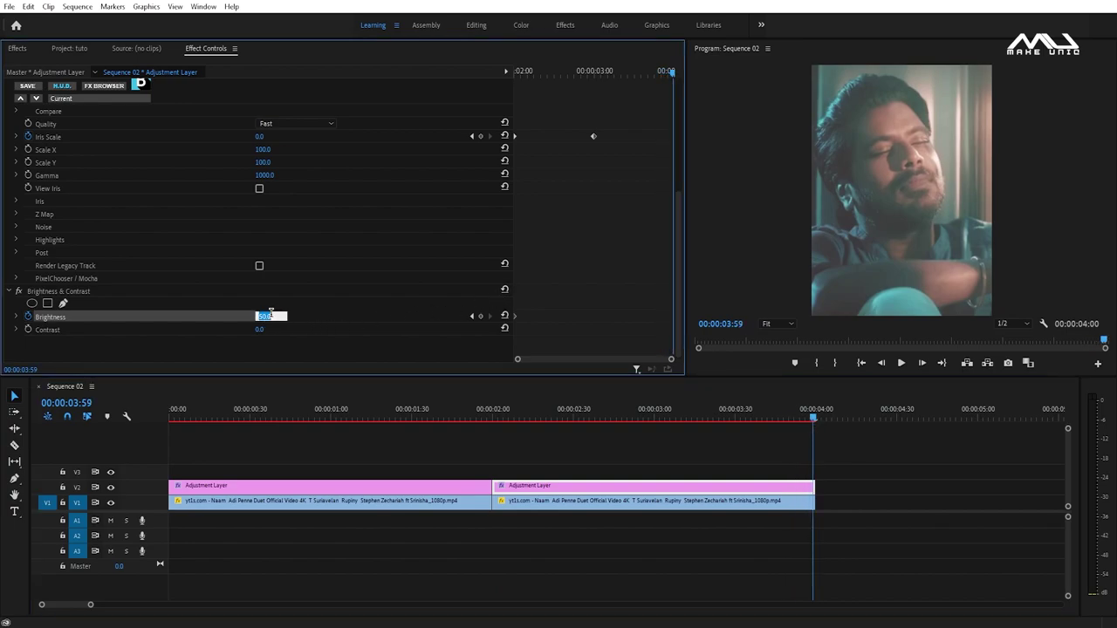
pyautogui.write('0')
pyautogui.press('Return')
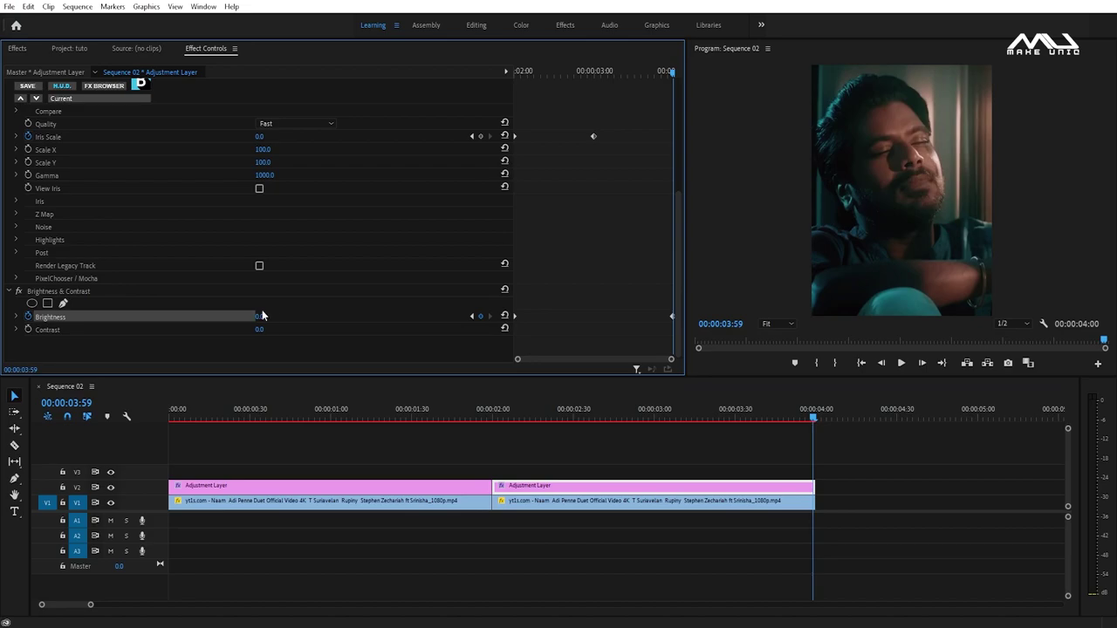
# Play back the sequence and scrub through the second clip to review the blur and brightness animation.
pyautogui.click(531, 538)
pyautogui.press('-')
pyautogui.press('-')
pyautogui.press('-')
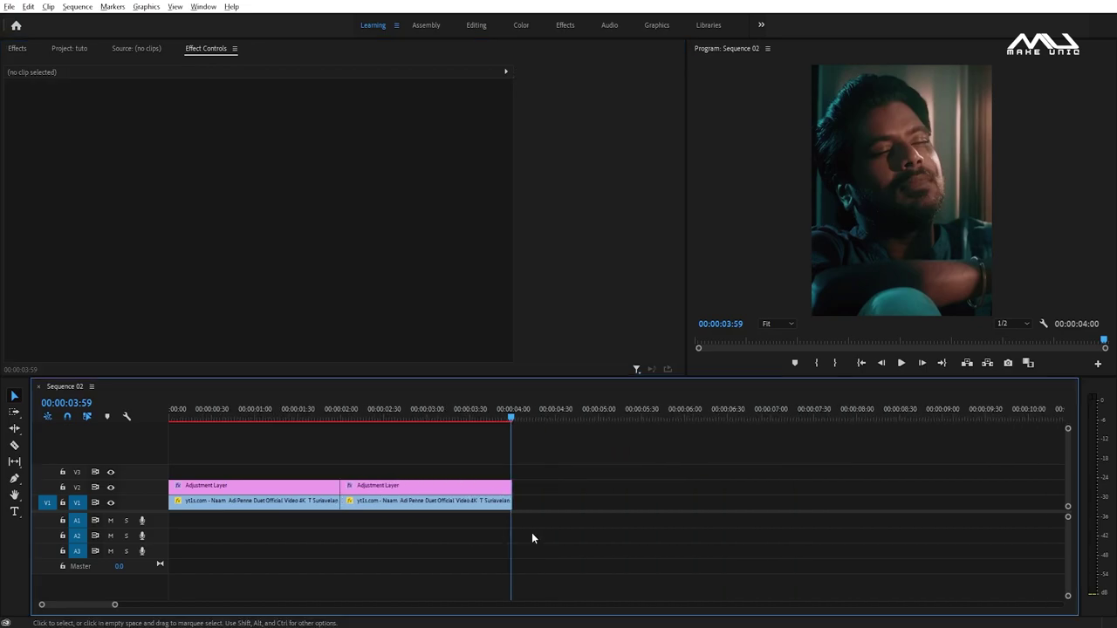
pyautogui.press('space')
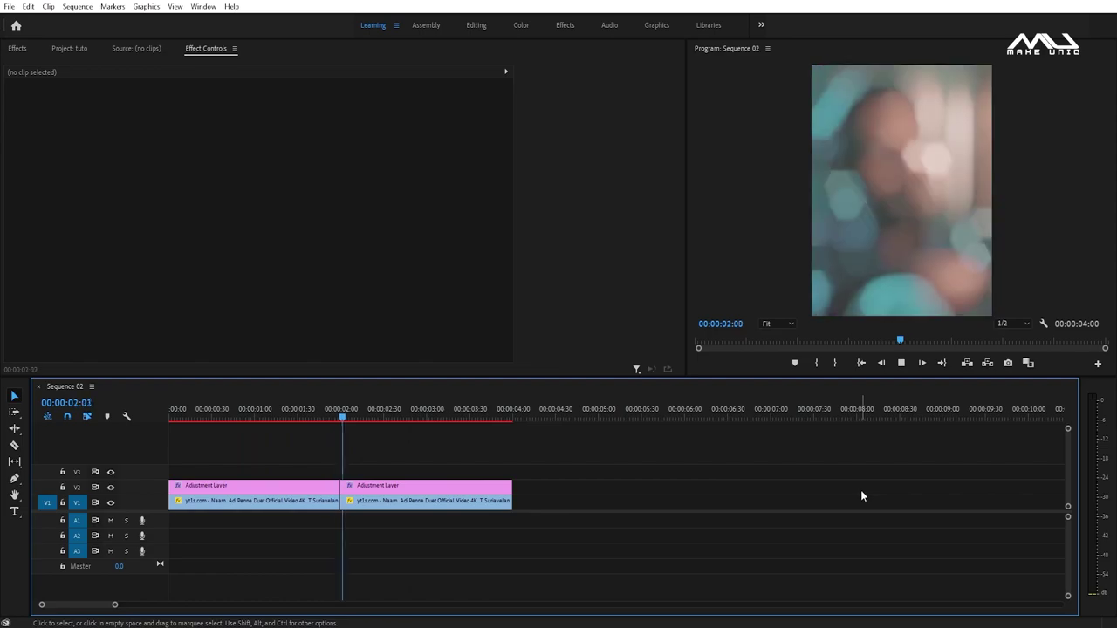
pyautogui.press('space')
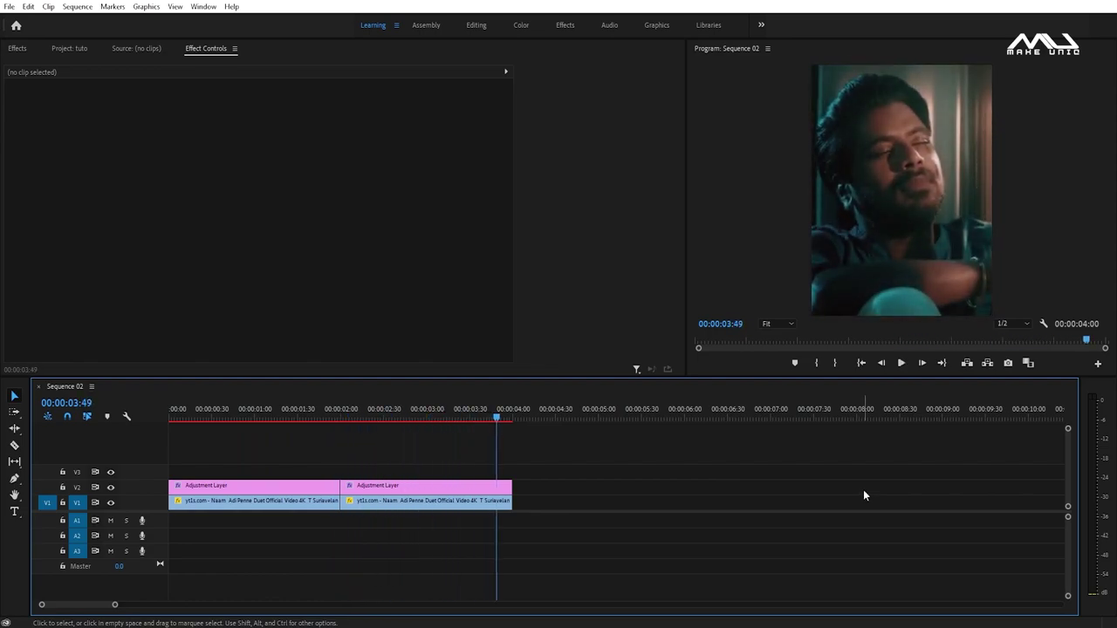
pyautogui.moveTo(555, 426); pyautogui.dragTo(373, 428)
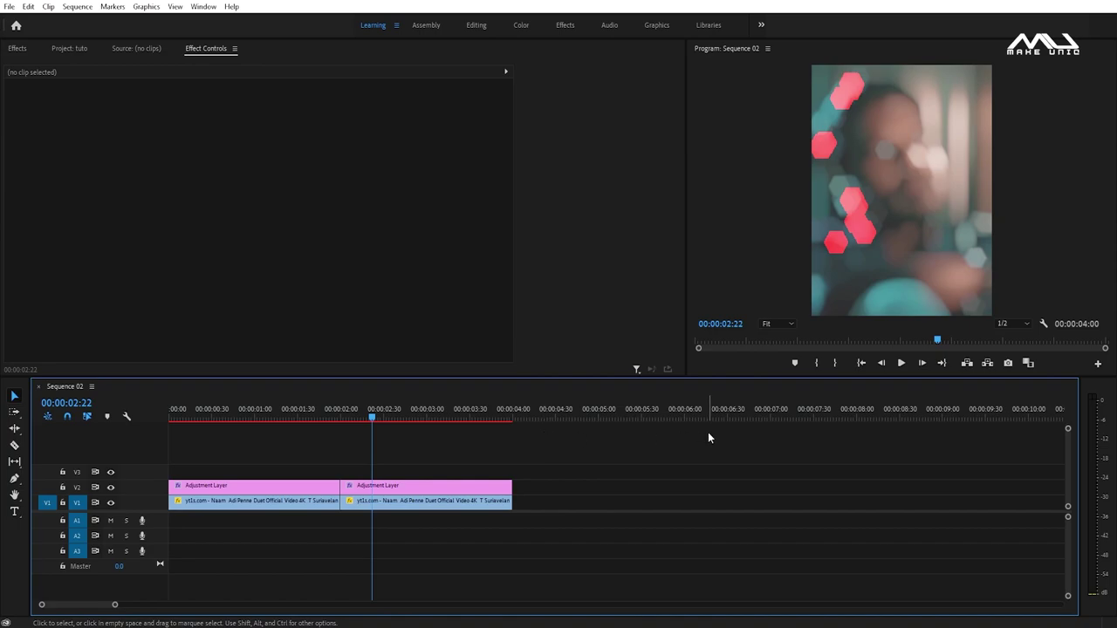